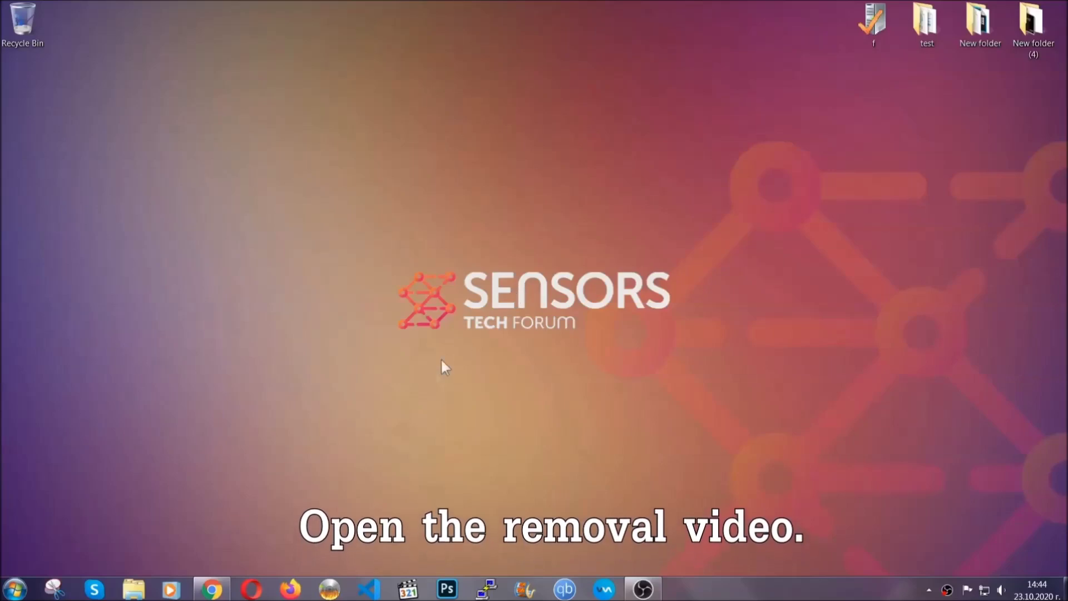
# - Follow the ransomware video's sensorstechforum description link and launch the downloaded SpyHunter installer
pyautogui.click(212, 590)
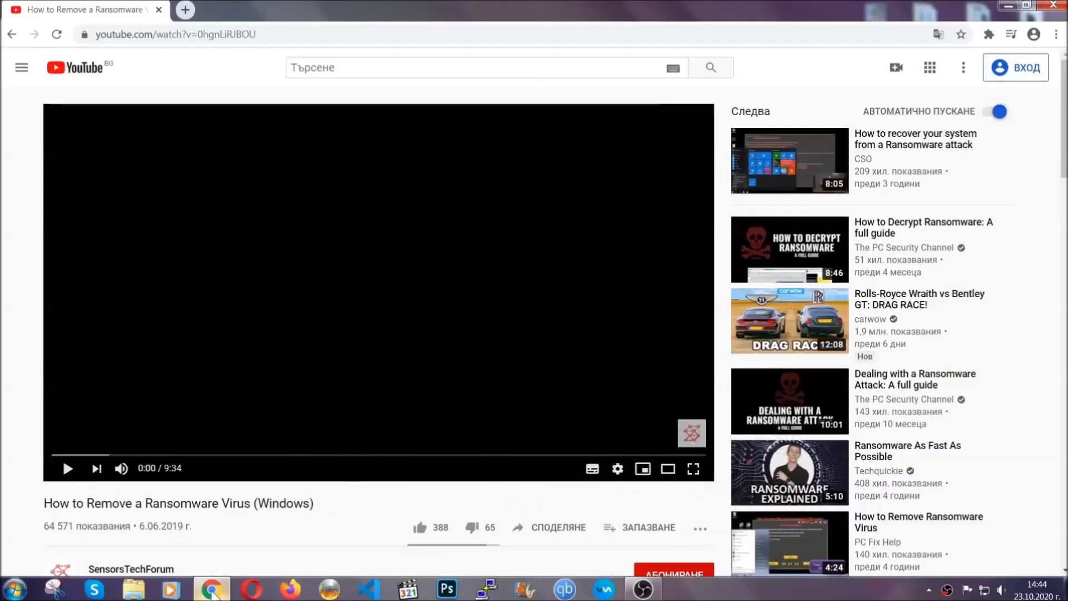
pyautogui.scroll(-3, 196, 454)
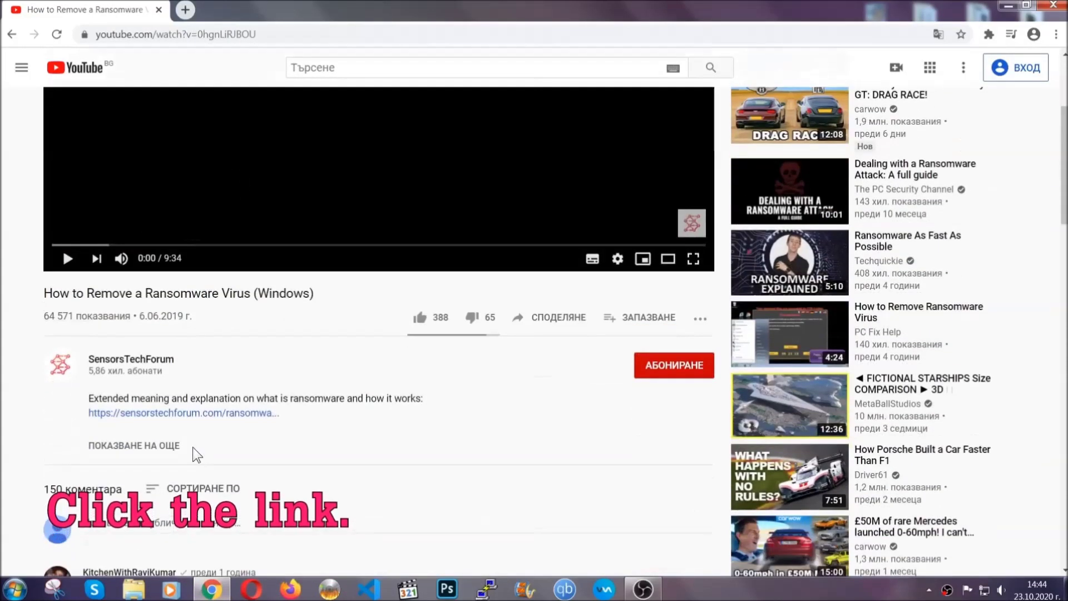
pyautogui.click(211, 413)
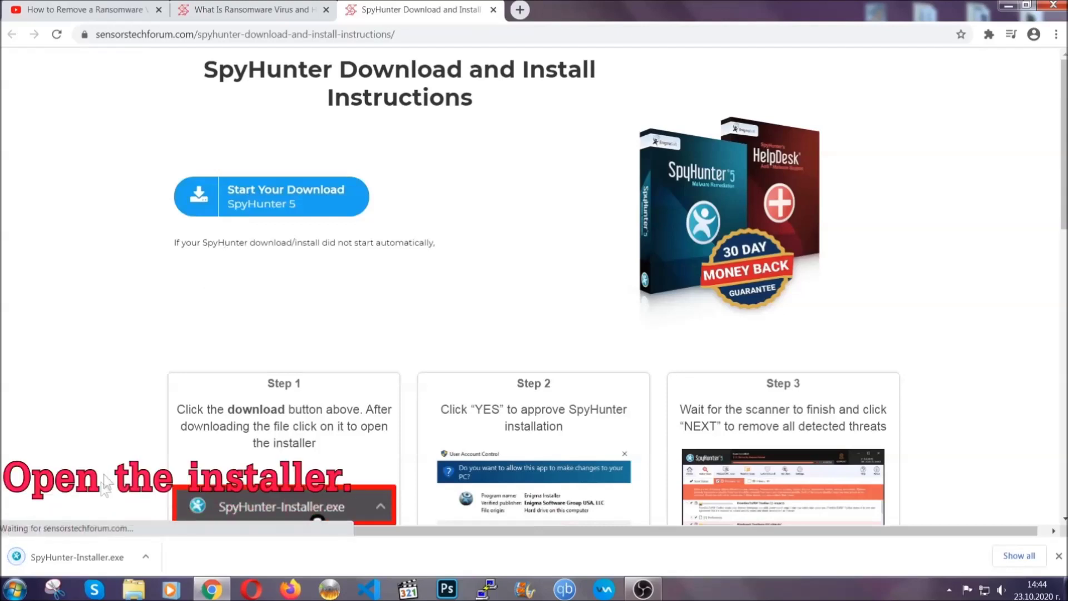
pyautogui.click(76, 558)
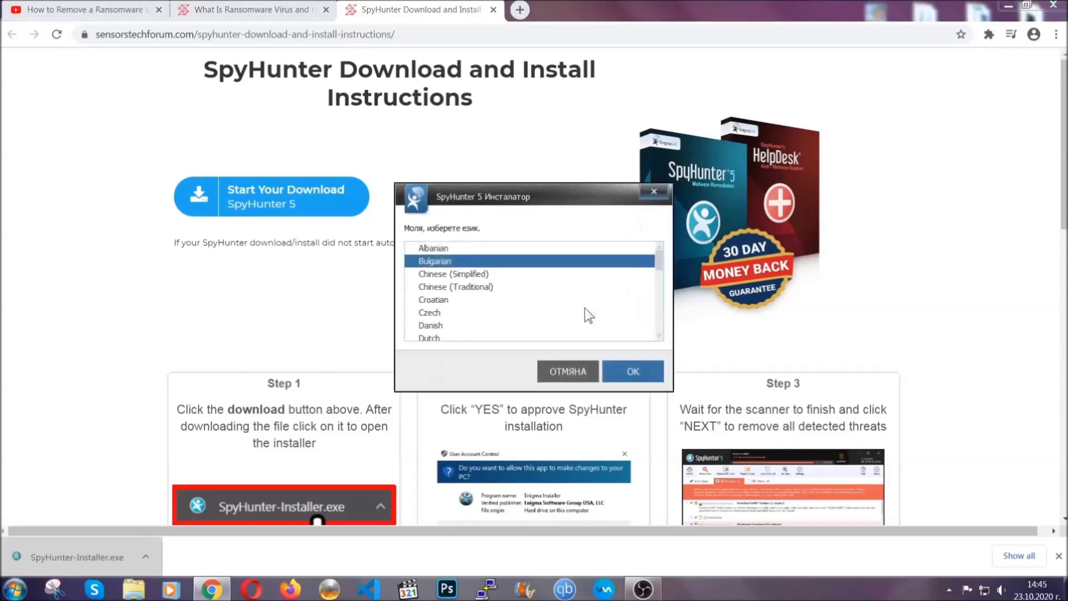
pyautogui.scroll(-1, 554, 310)
pyautogui.scroll(-1, 527, 306)
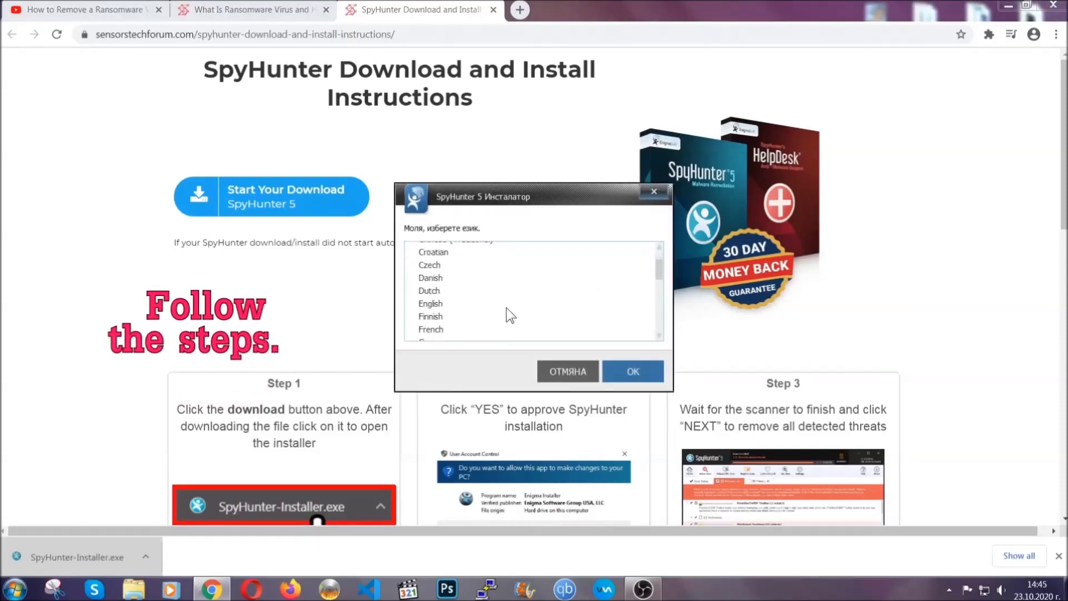
# - Install SpyHunter 5 in English with the EULA accepted, then finish setup to start scanning
pyautogui.click(503, 304)
pyautogui.click(624, 371)
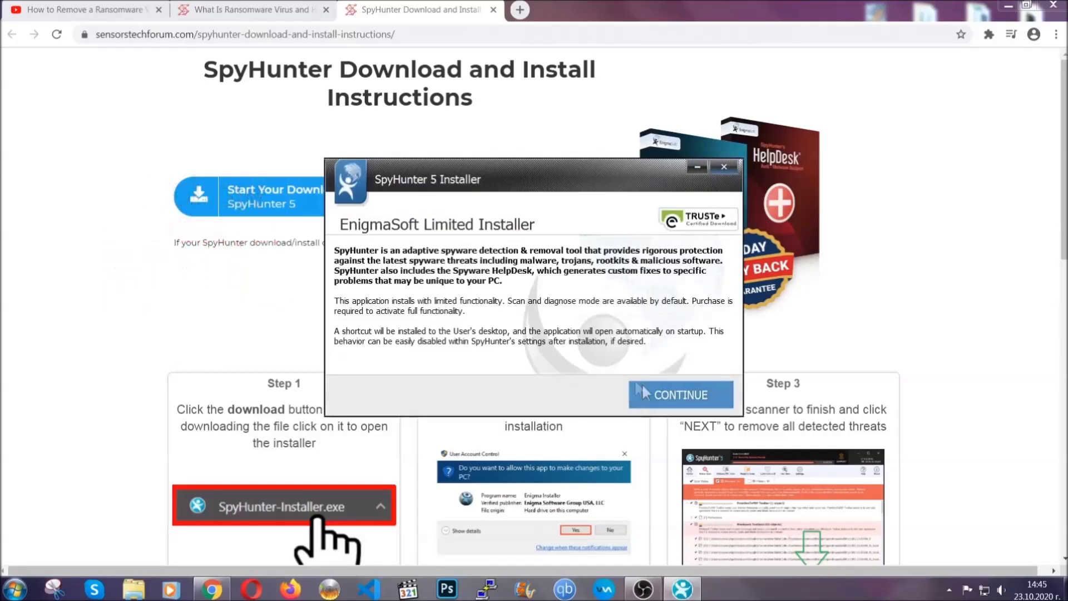
pyautogui.click(638, 383)
pyautogui.click(612, 361)
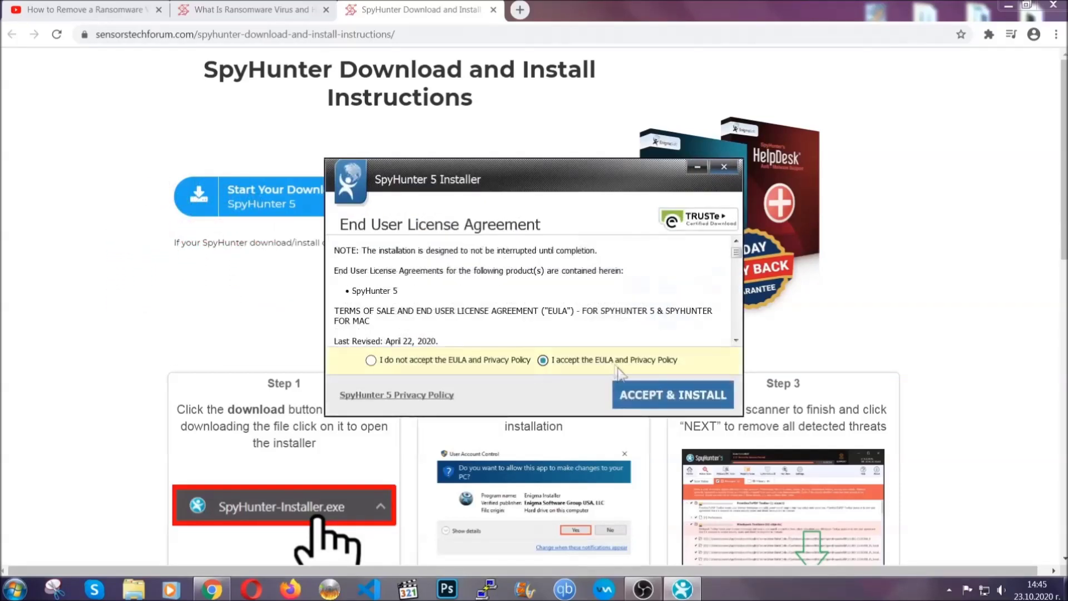
pyautogui.click(637, 395)
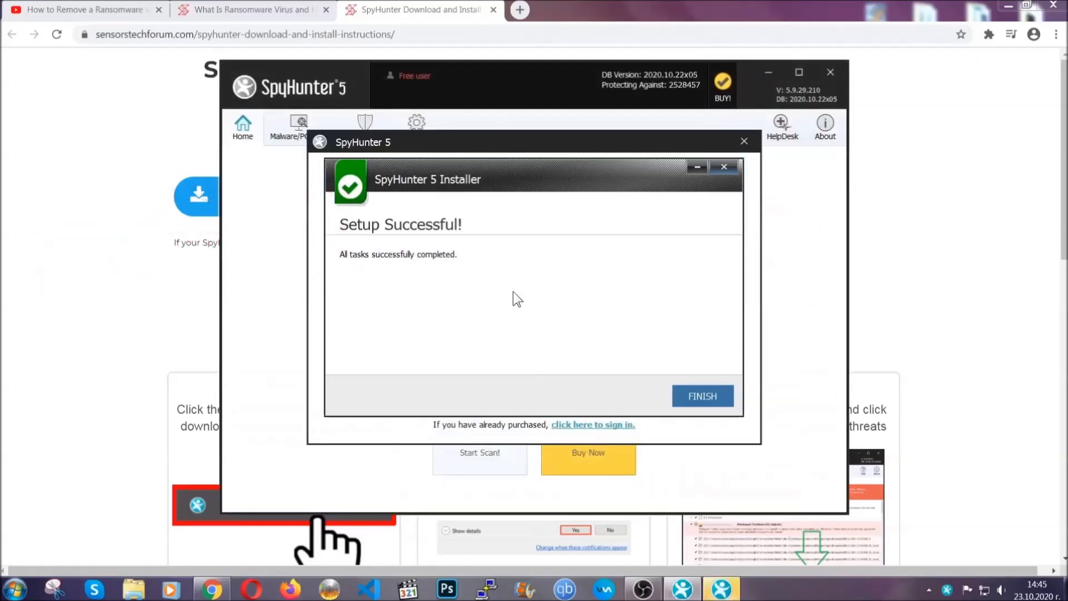
pyautogui.click(687, 398)
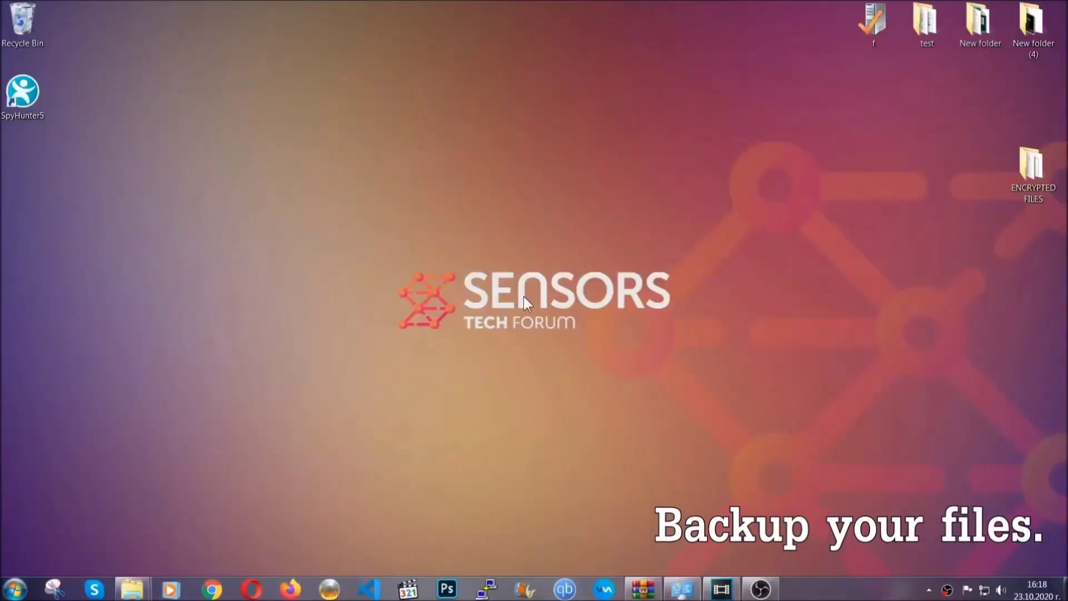
# - Copy all six encrypted .efji files from the ENCRYPTED FILES folder
pyautogui.doubleClick(1025, 171)
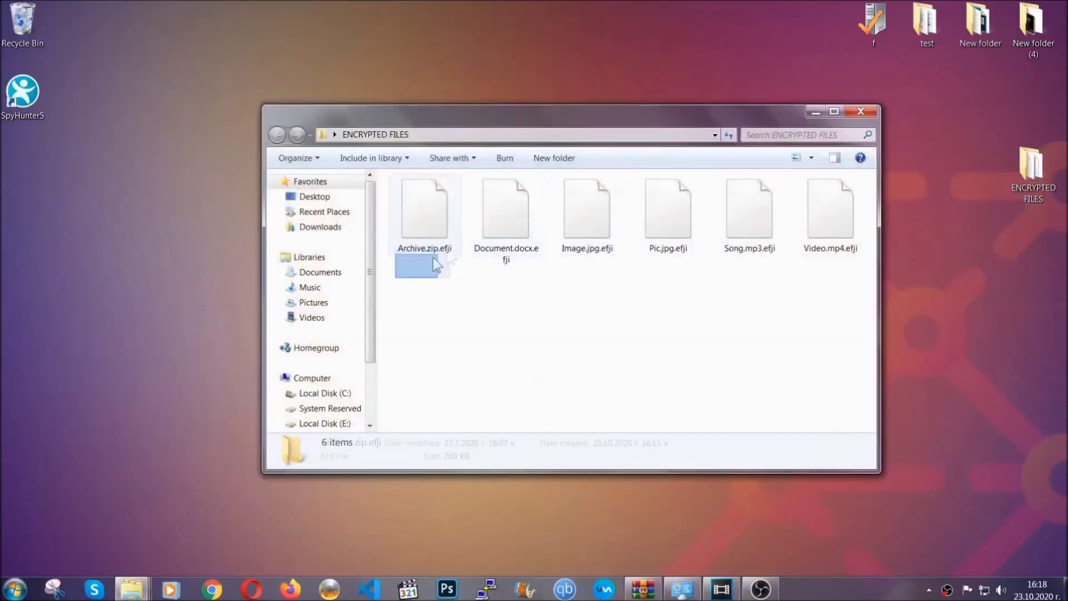
pyautogui.moveTo(434, 257); pyautogui.dragTo(836, 198)
pyautogui.rightClick(835, 197)
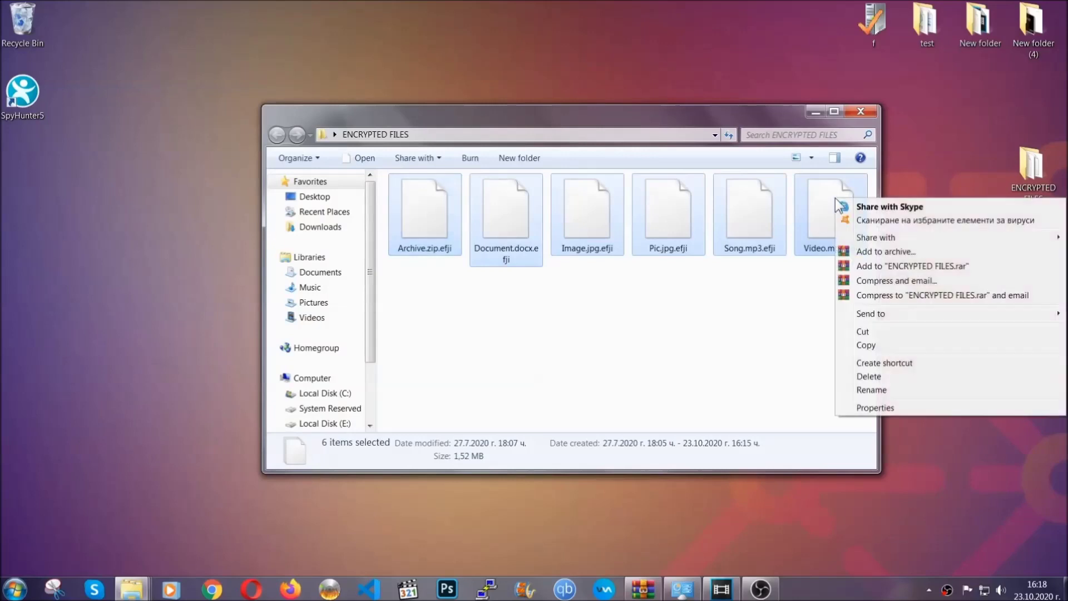
pyautogui.click(866, 345)
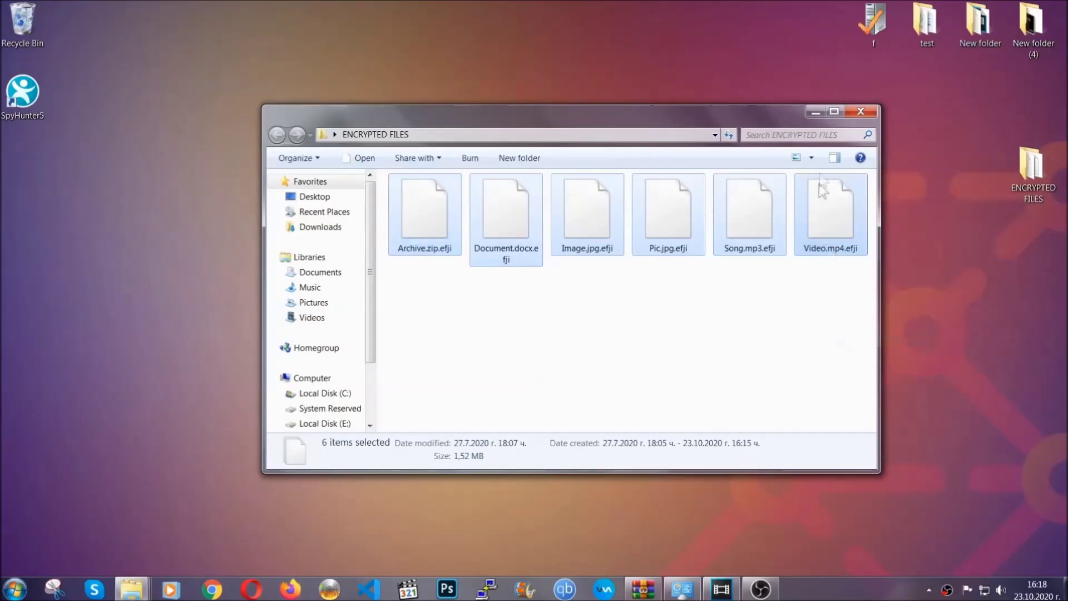
# - Paste the six copied files onto FLASH DRIVE (H:) and close its window
pyautogui.click(817, 112)
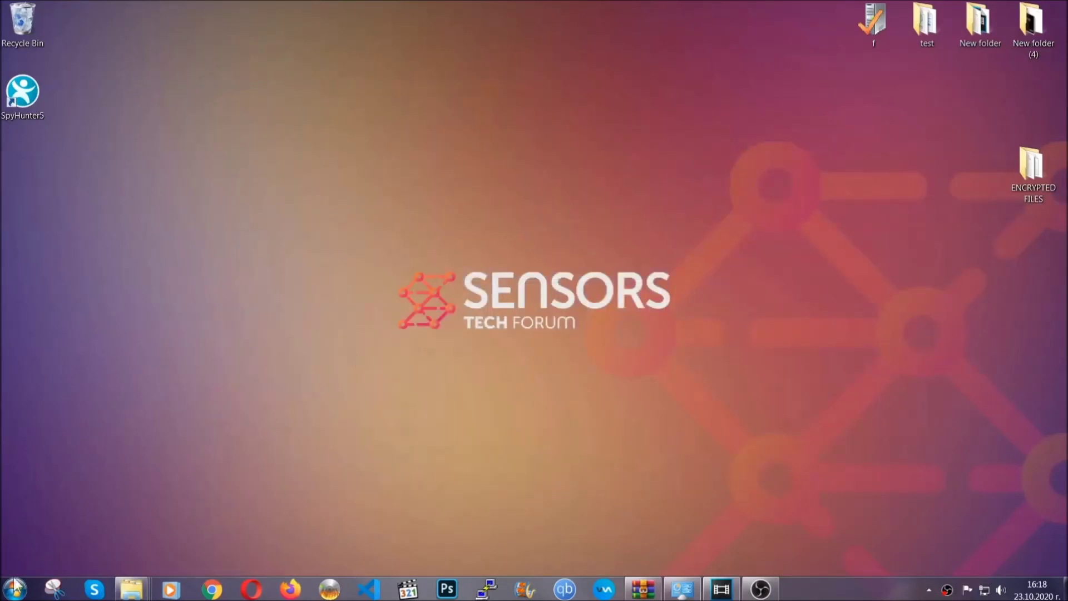
pyautogui.click(14, 588)
pyautogui.click(202, 419)
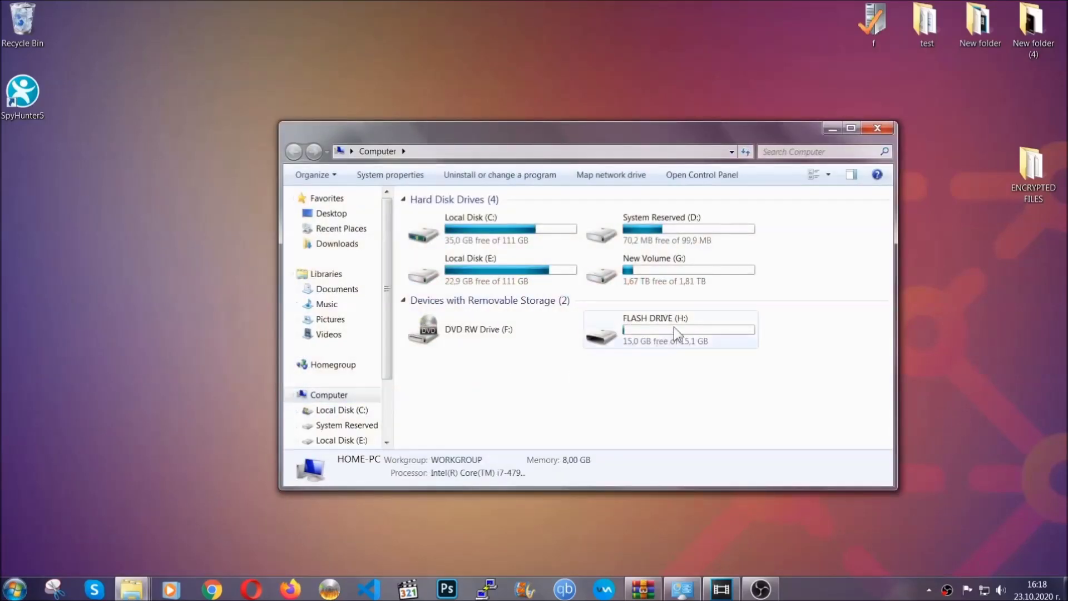
pyautogui.doubleClick(674, 326)
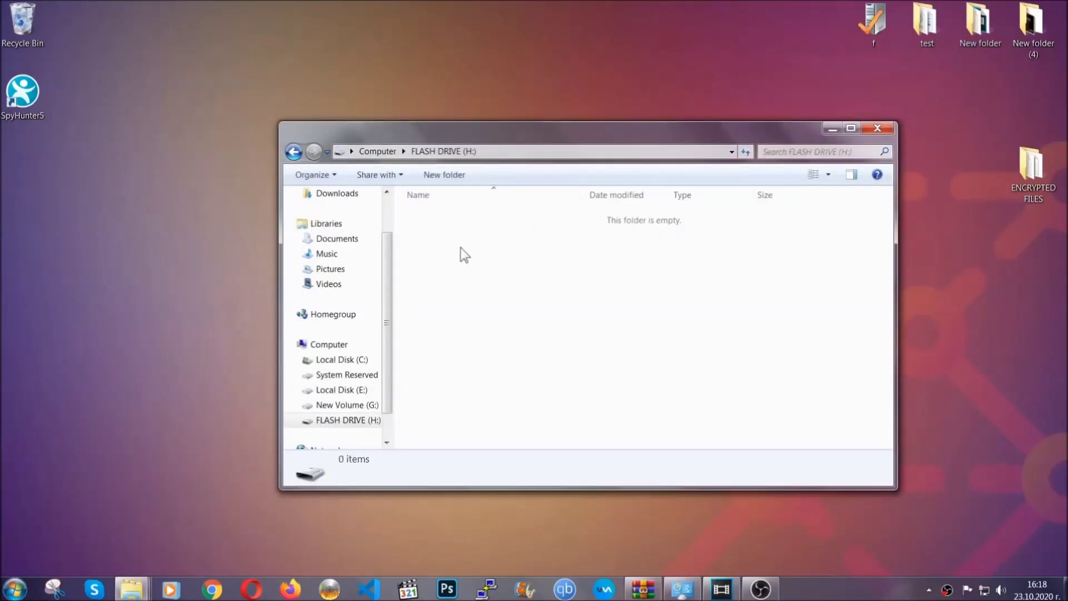
pyautogui.rightClick(461, 248)
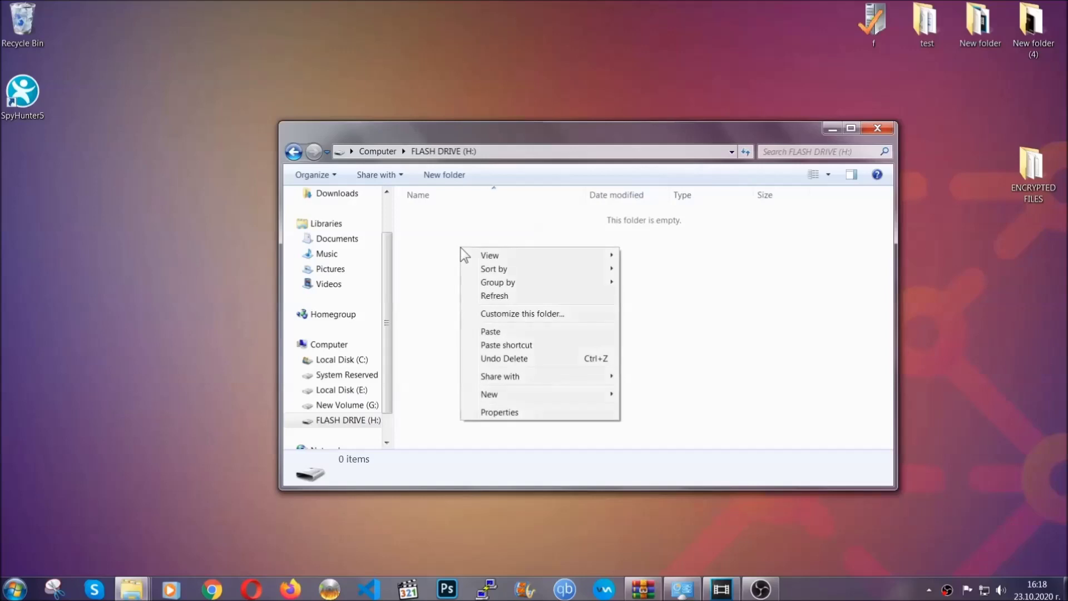
pyautogui.click(487, 332)
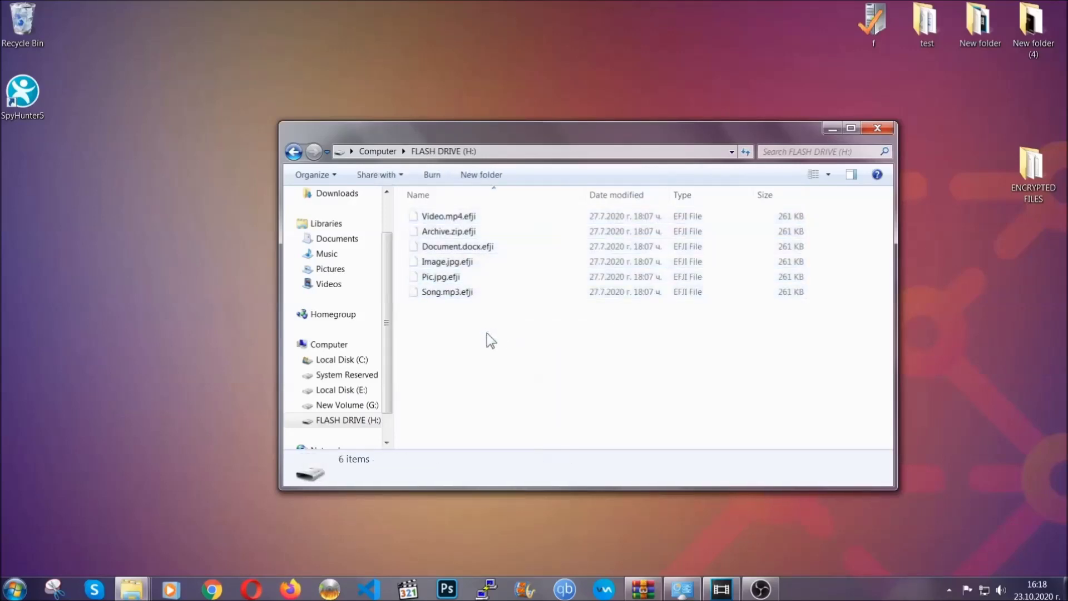
pyautogui.click(879, 129)
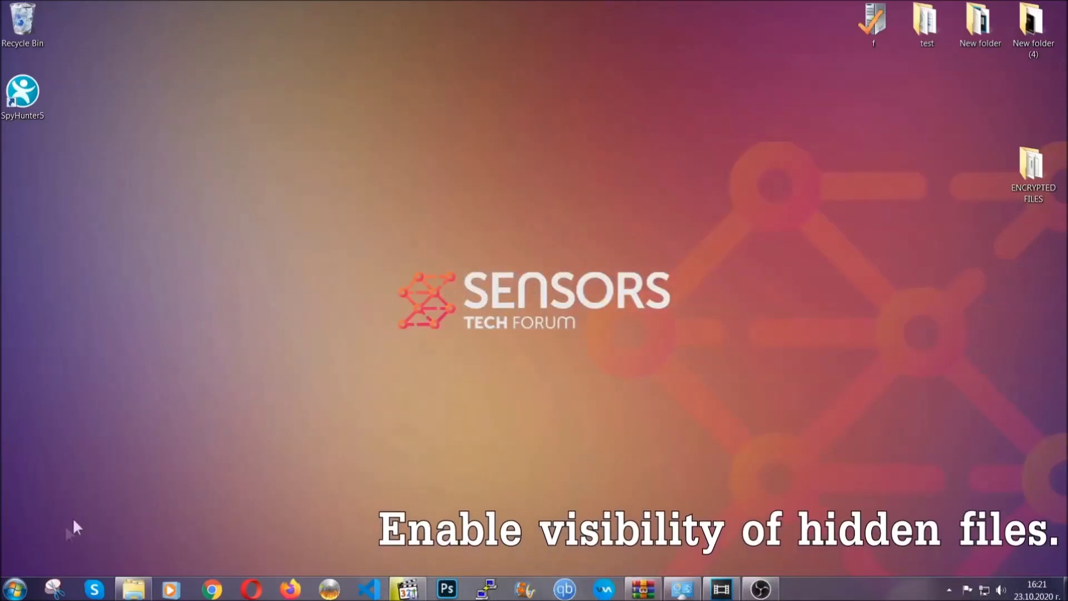
# - Find the hidden-files setting via Start search and enable 'Show hidden files, folders, and drives'
pyautogui.click(16, 589)
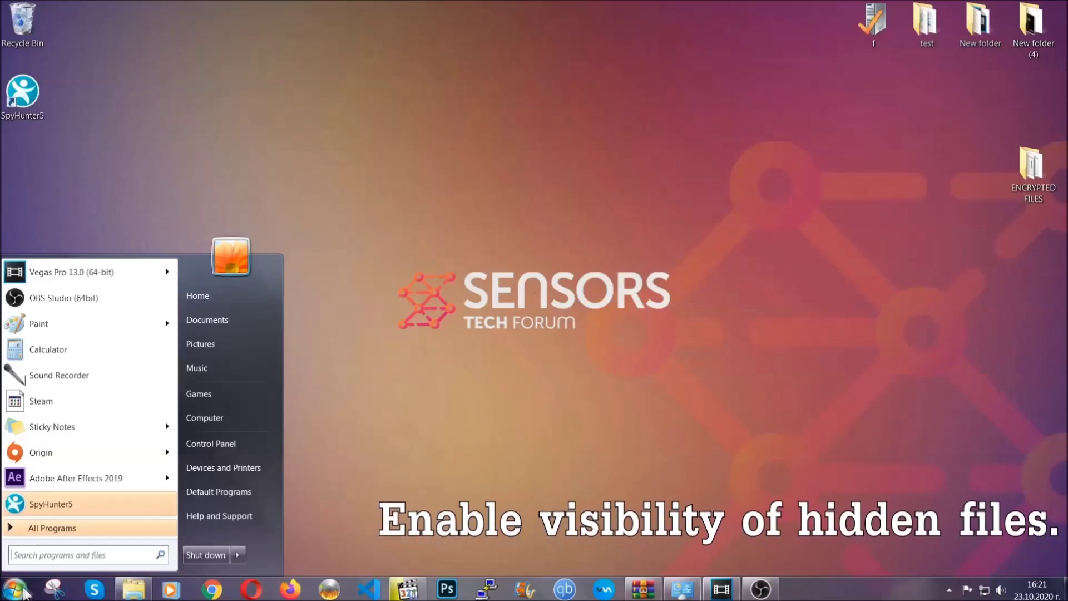
pyautogui.click(43, 553)
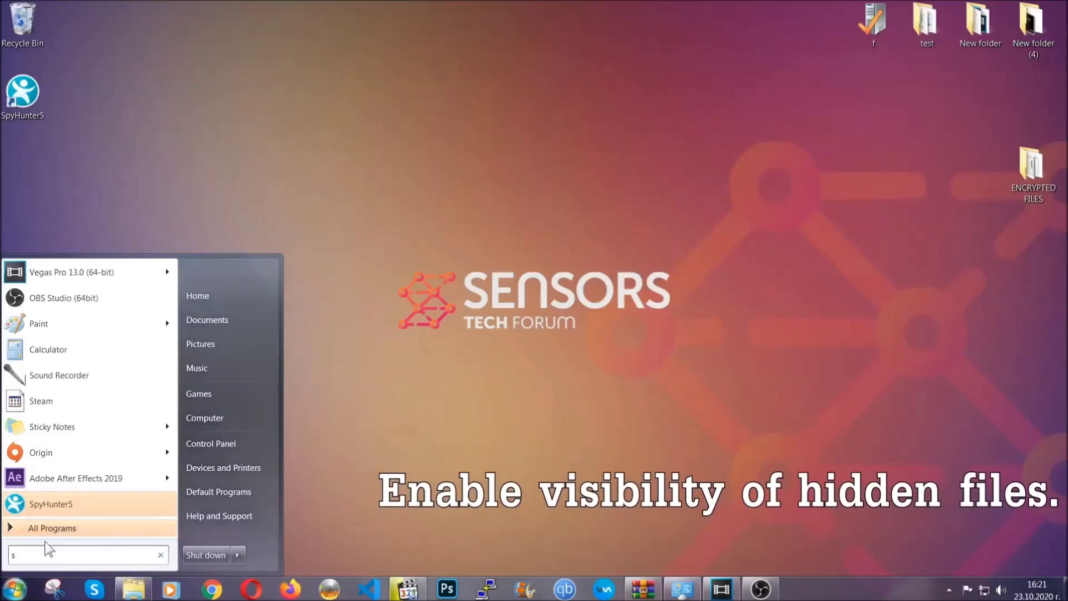
pyautogui.write('showh')
pyautogui.press('BackSpace')
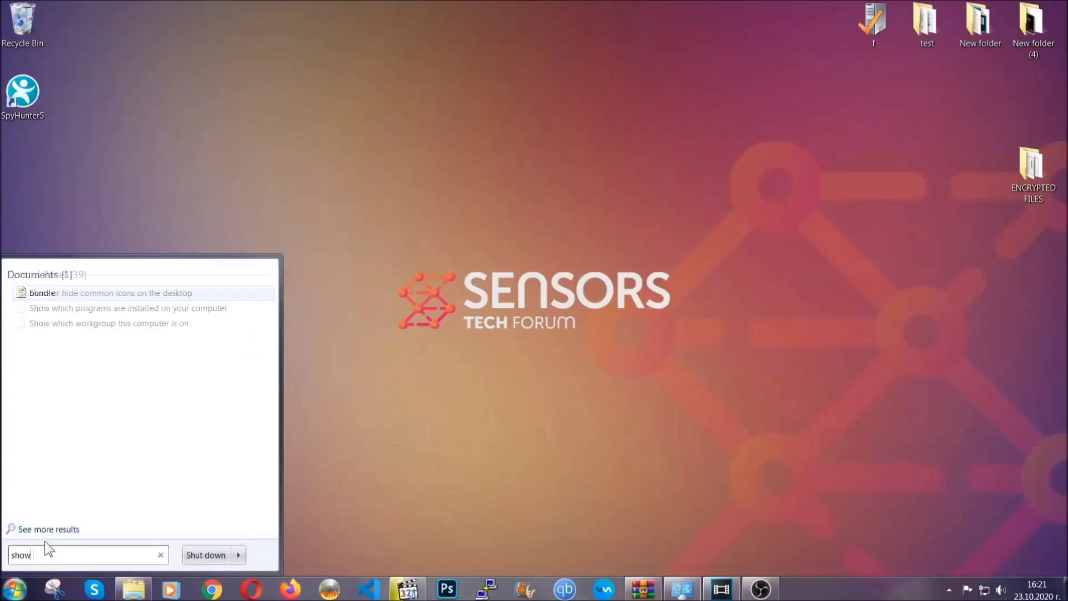
pyautogui.write(' hidden files')
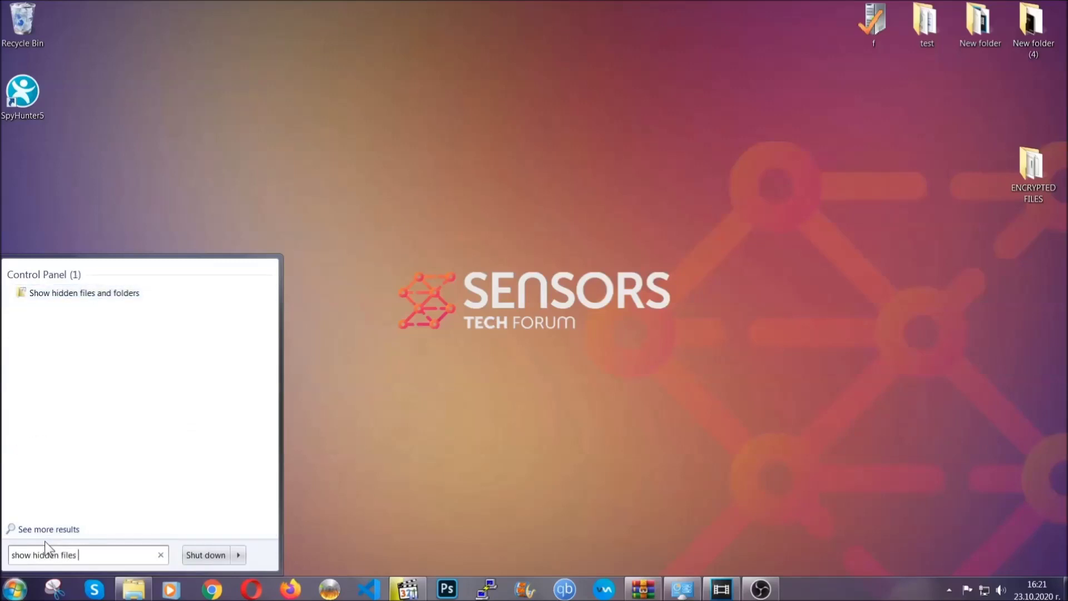
pyautogui.write(' and folders')
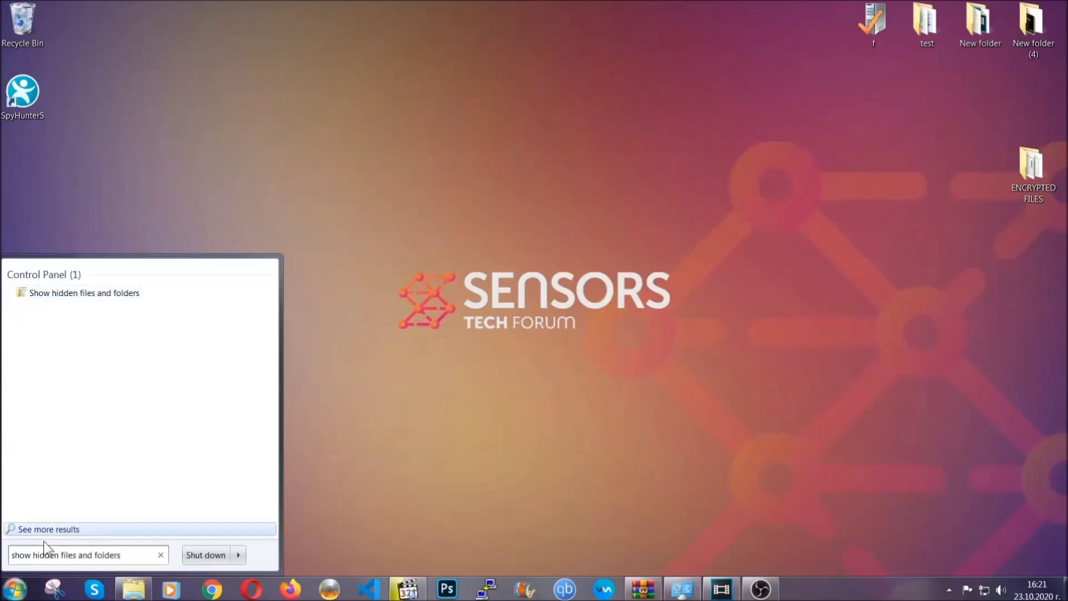
pyautogui.click(126, 294)
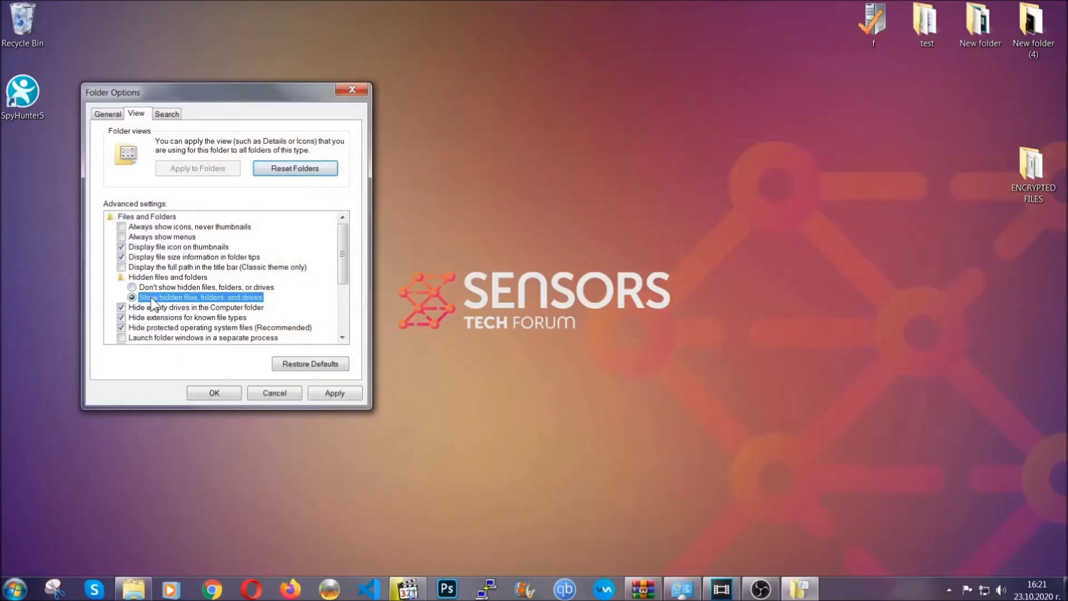
pyautogui.click(331, 397)
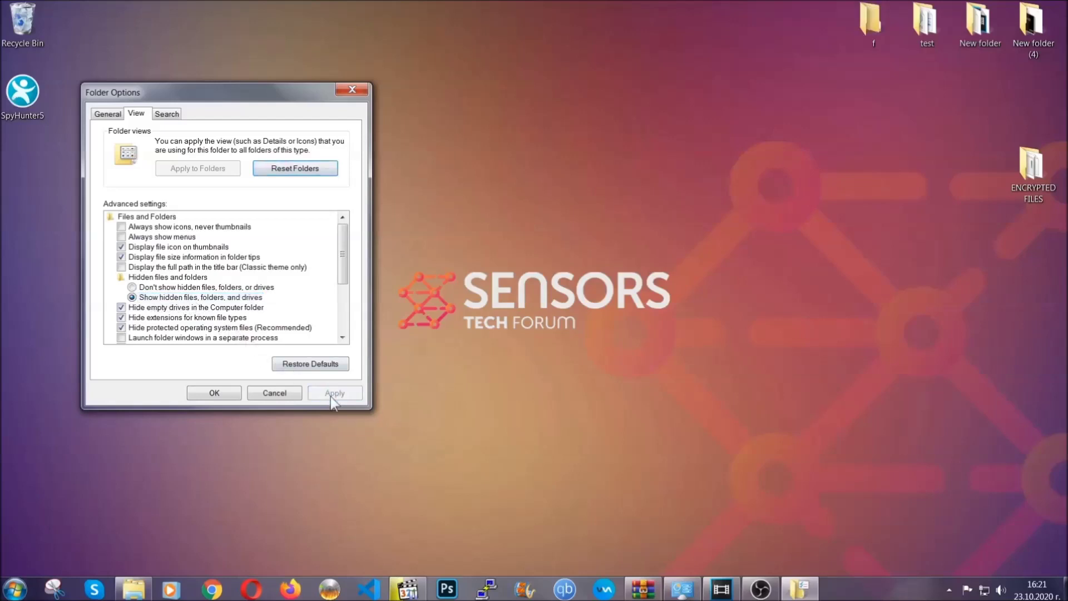
pyautogui.click(214, 393)
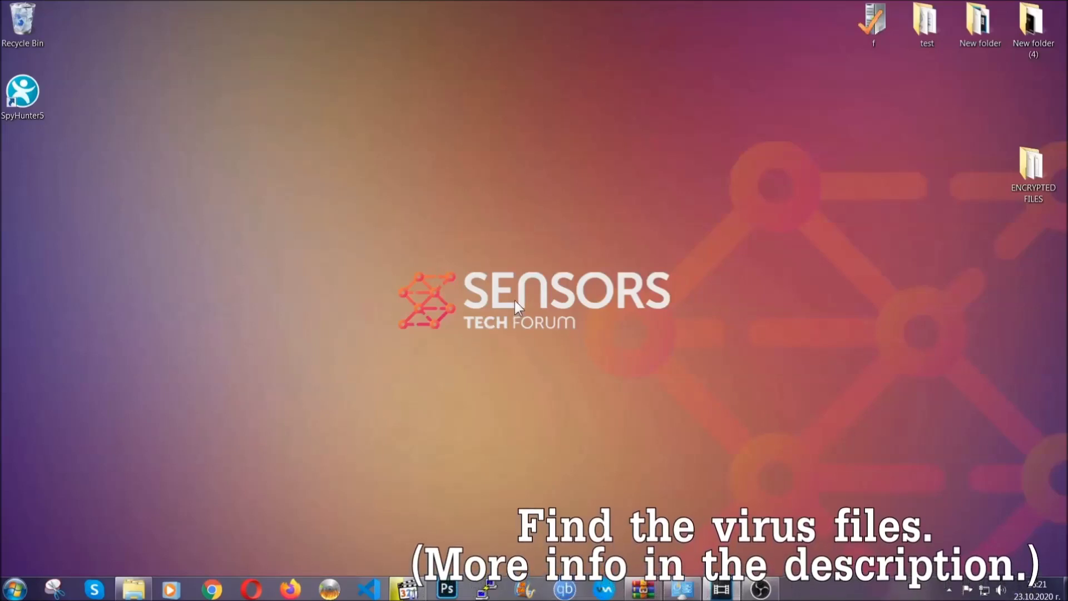
# - Open Computer and search for 'fileextension:exe Example Virus Name'
pyautogui.click(16, 589)
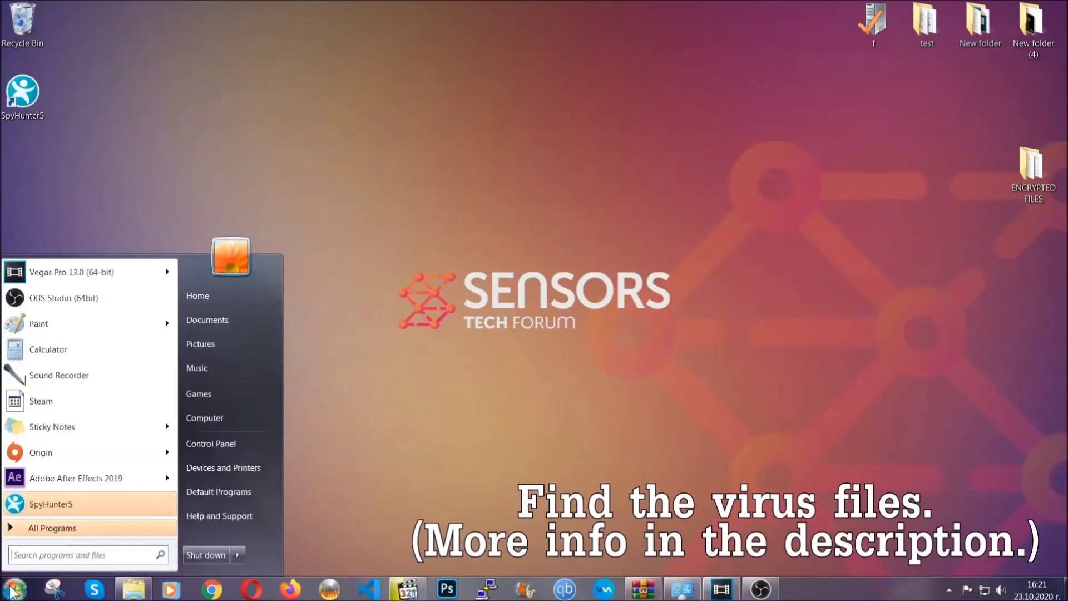
pyautogui.click(220, 417)
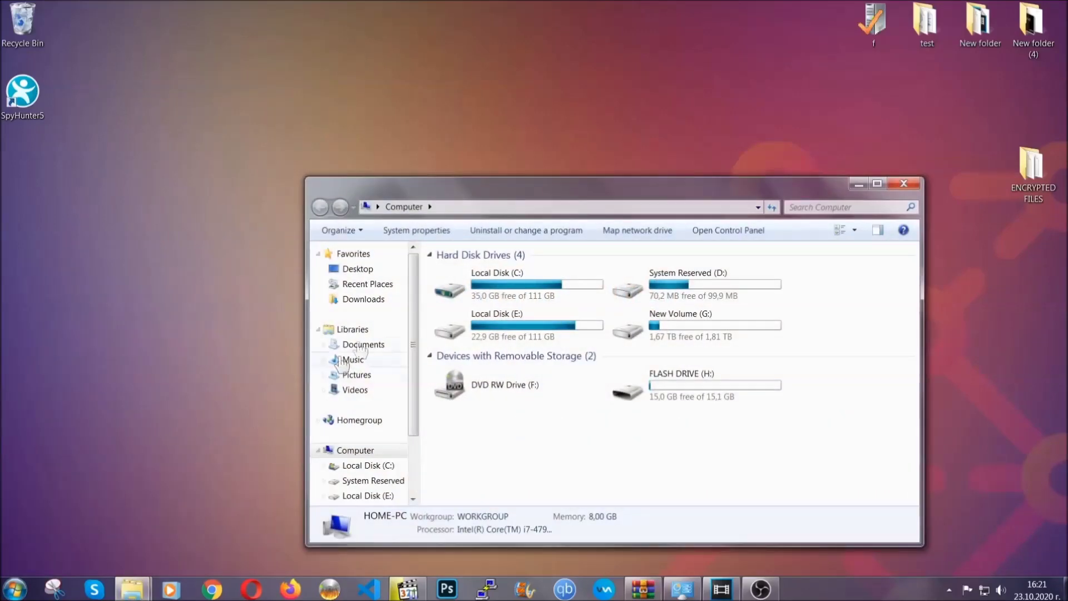
pyautogui.moveTo(582, 195); pyautogui.dragTo(511, 148)
pyautogui.write('files')
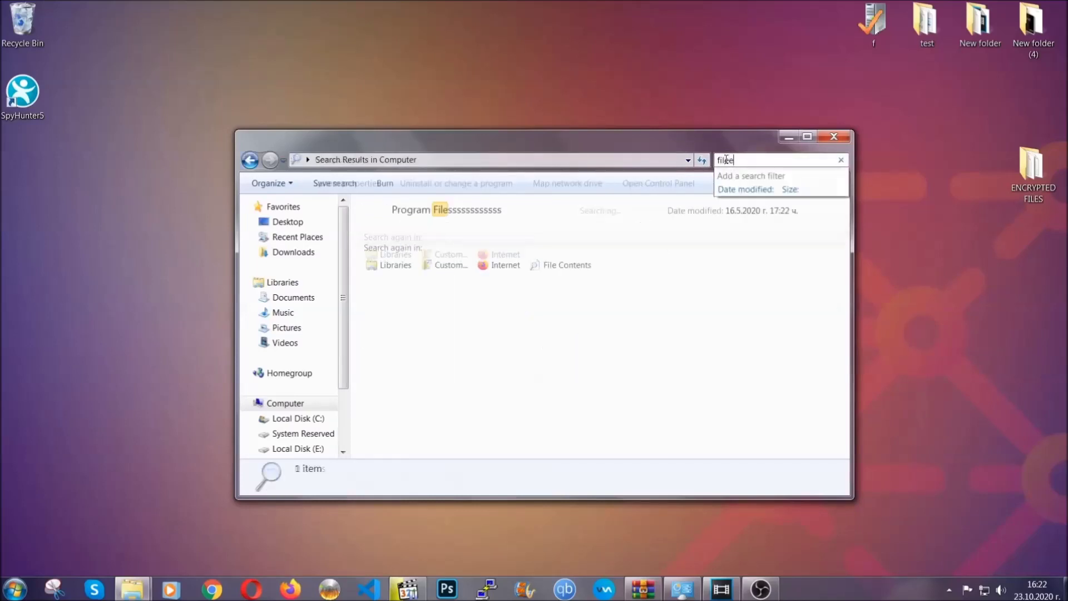
pyautogui.write('extension:exe ')
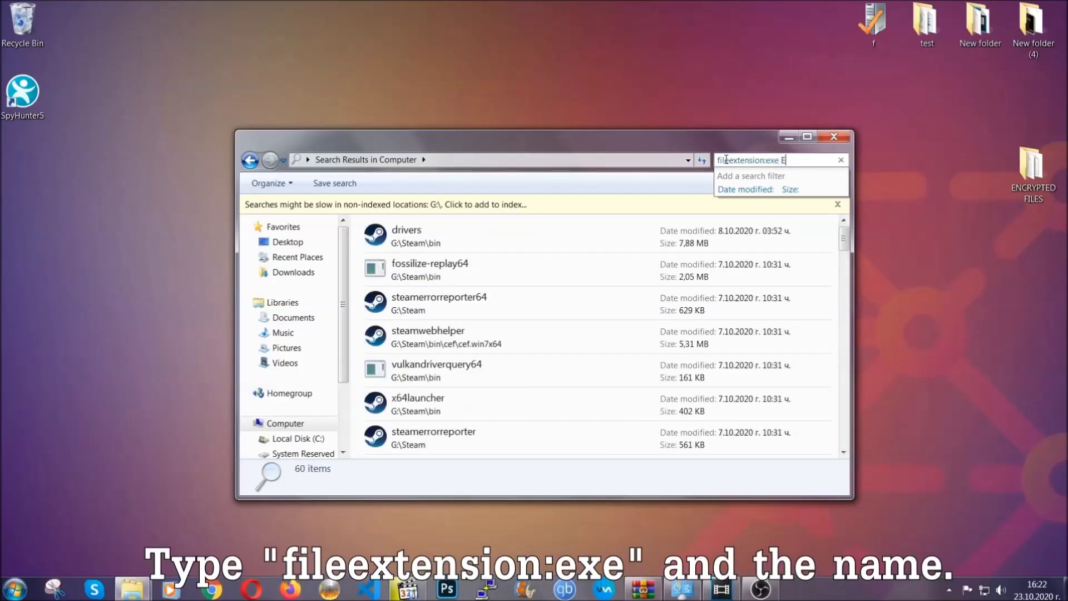
pyautogui.write('Exampl')
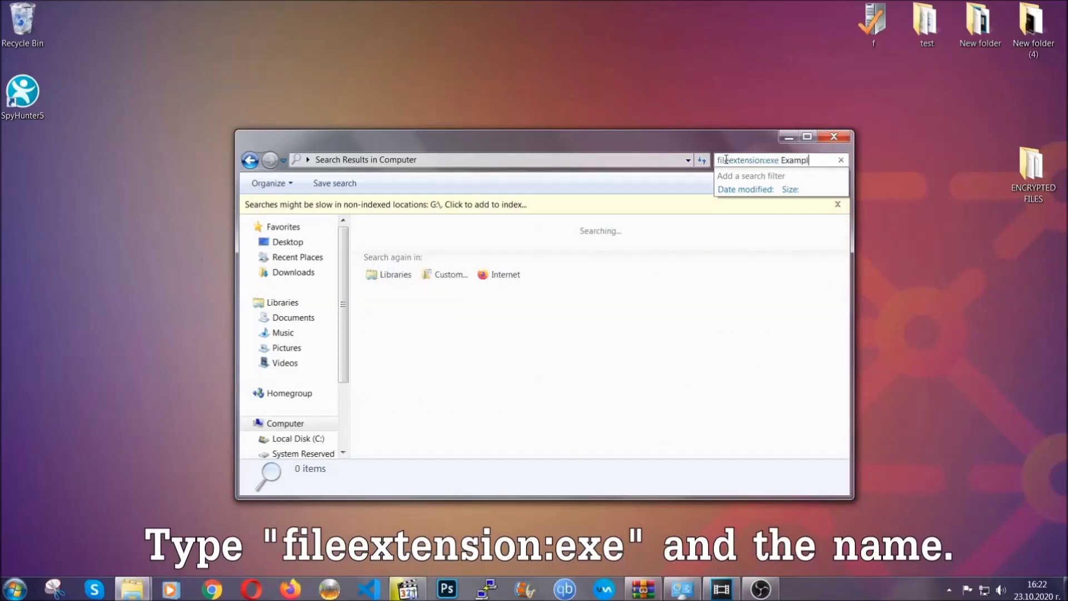
pyautogui.write('e Virus Name')
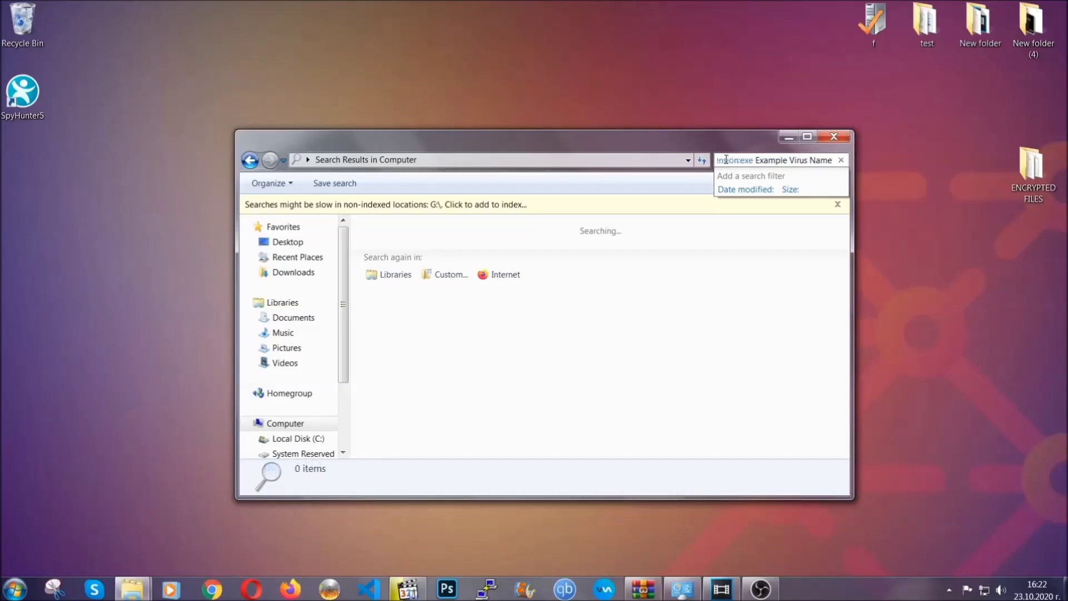
pyautogui.press('Return')
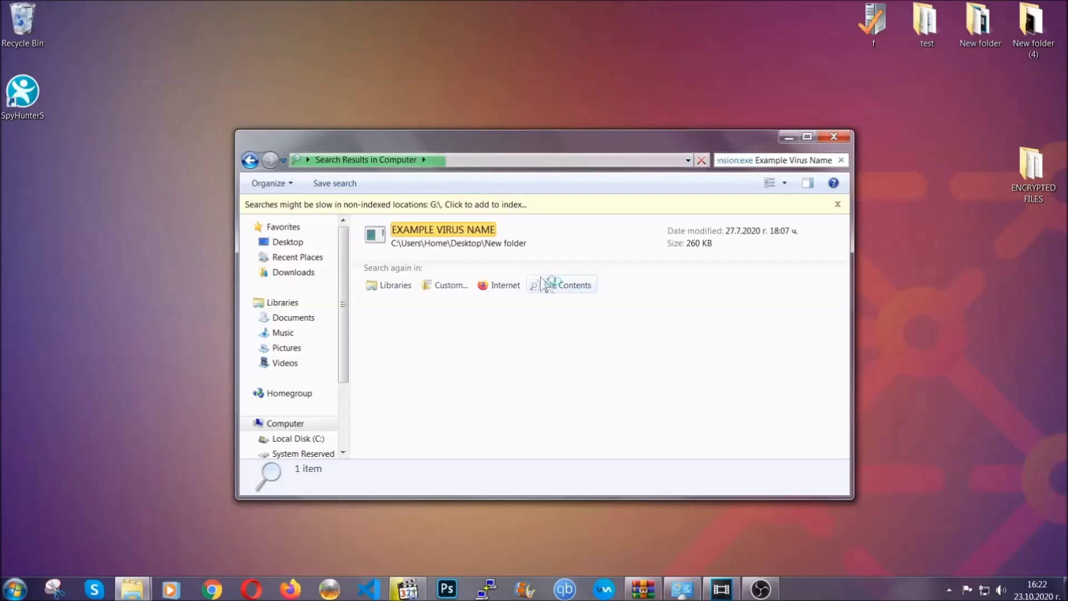
# - Delete the EXAMPLE VIRUS NAME executable to the Recycle Bin, confirming with Yes
pyautogui.click(466, 227)
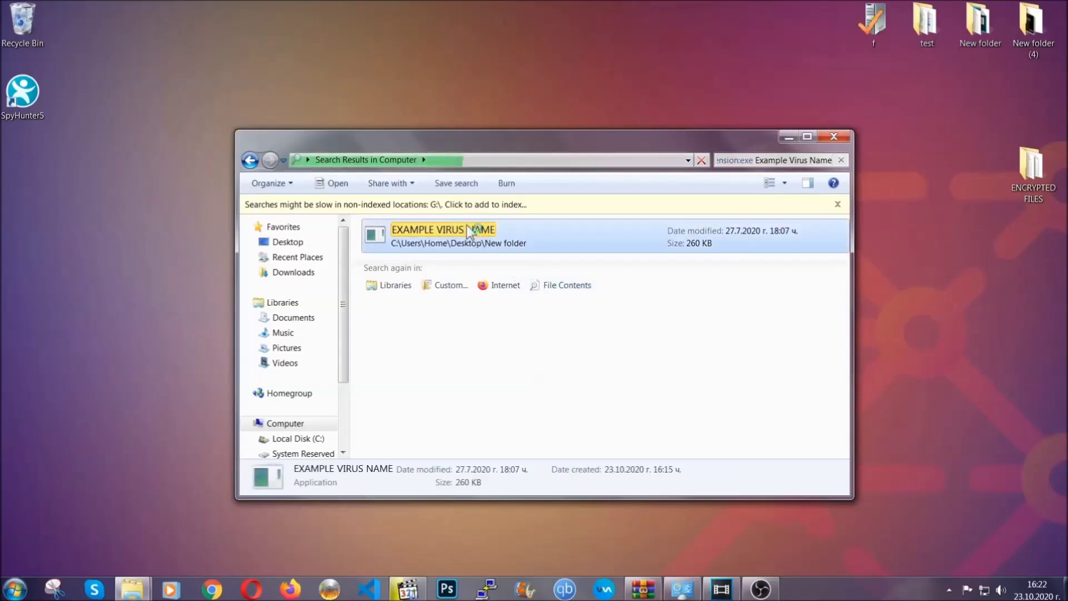
pyautogui.rightClick(467, 229)
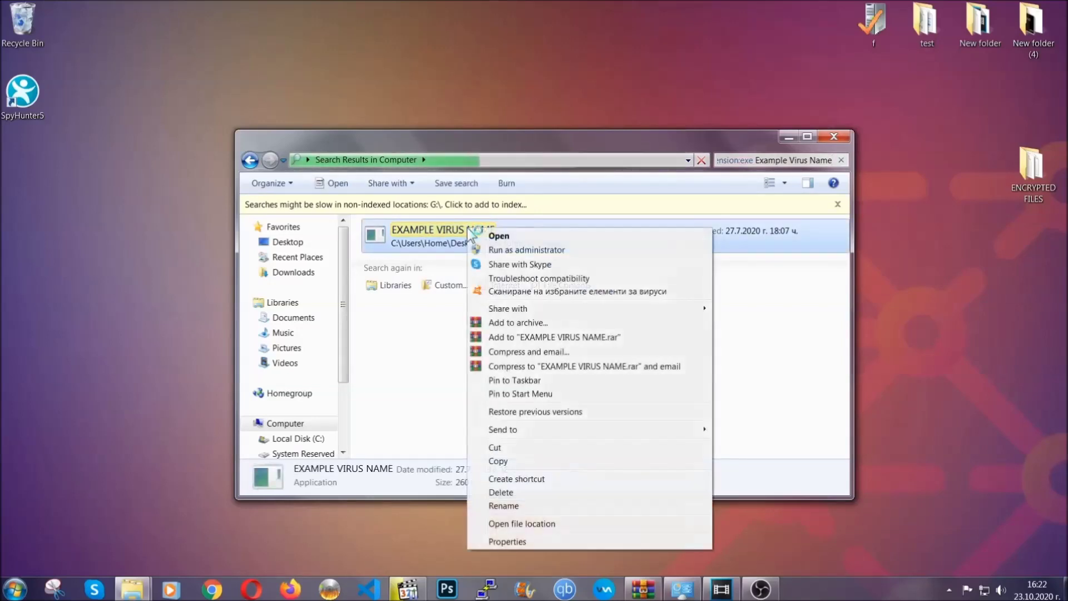
pyautogui.click(515, 493)
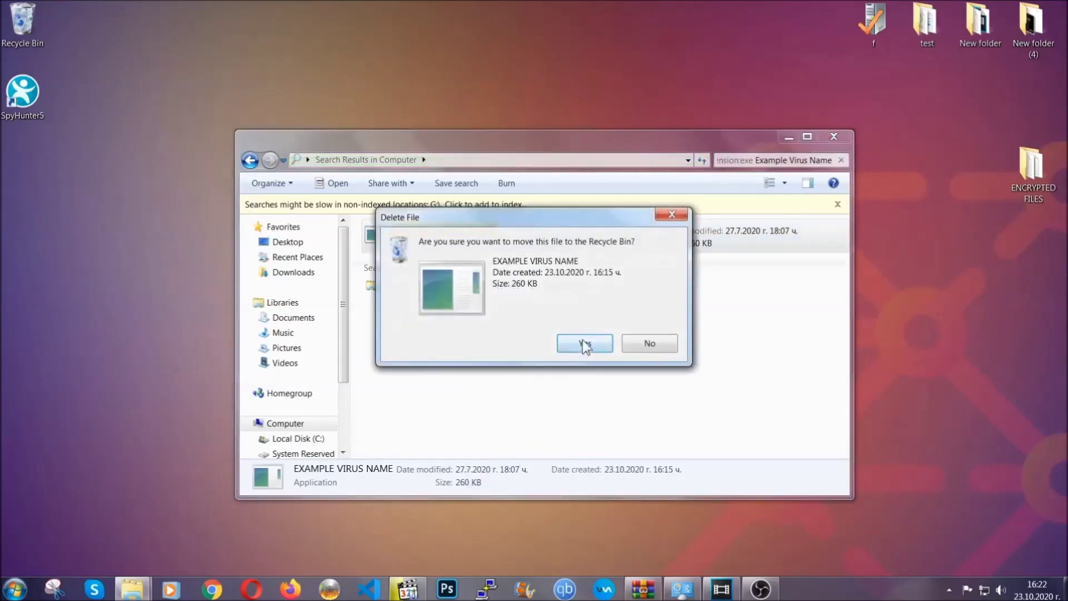
pyautogui.click(584, 342)
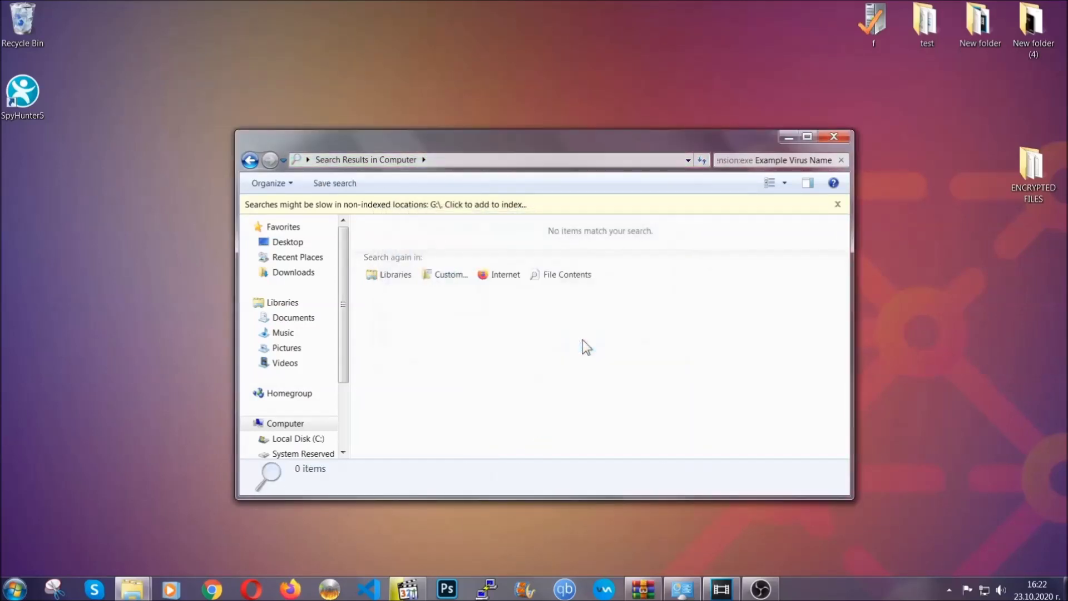
# - Close the empty Explorer search results window
pyautogui.click(834, 136)
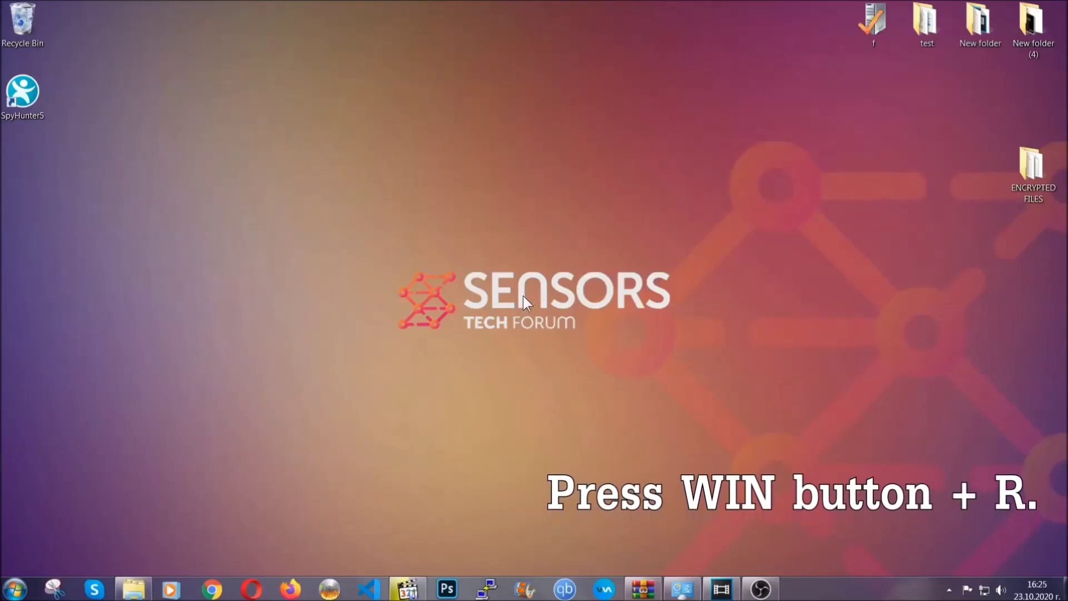
# - Replace cmd with REGEDIT in the Run dialog and launch Registry Editor
pyautogui.press('super+r')
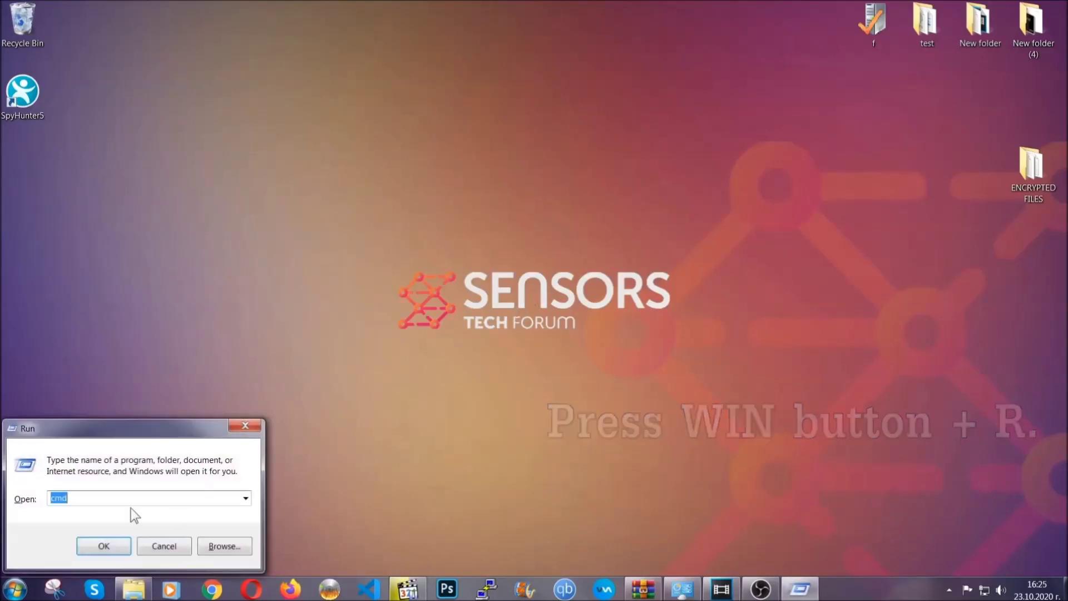
pyautogui.click(101, 506)
pyautogui.moveTo(100, 505); pyautogui.dragTo(13, 504)
pyautogui.write('REGEDIT')
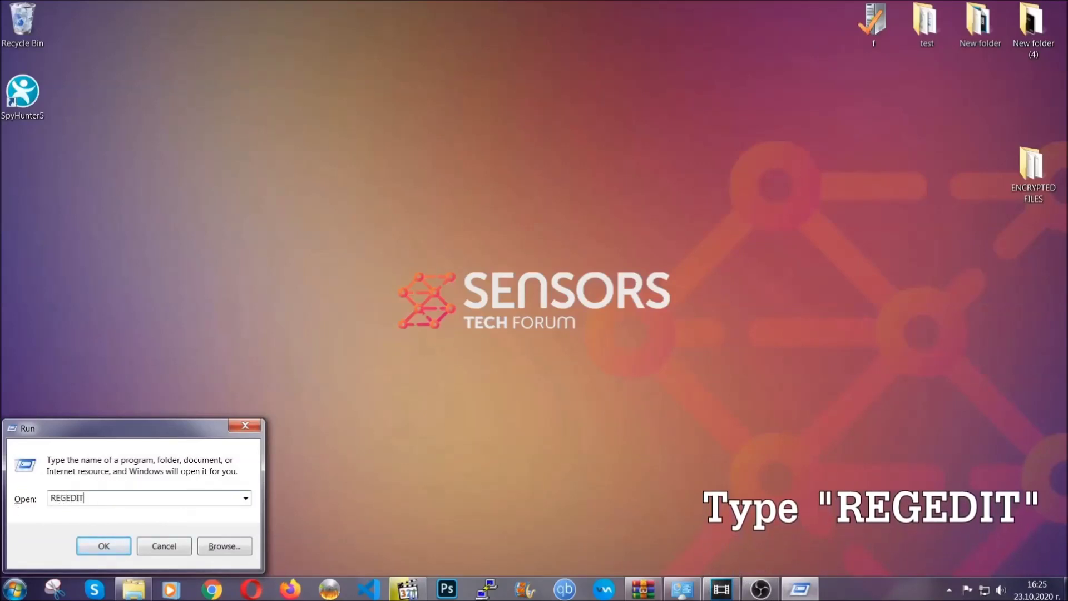
pyautogui.click(92, 544)
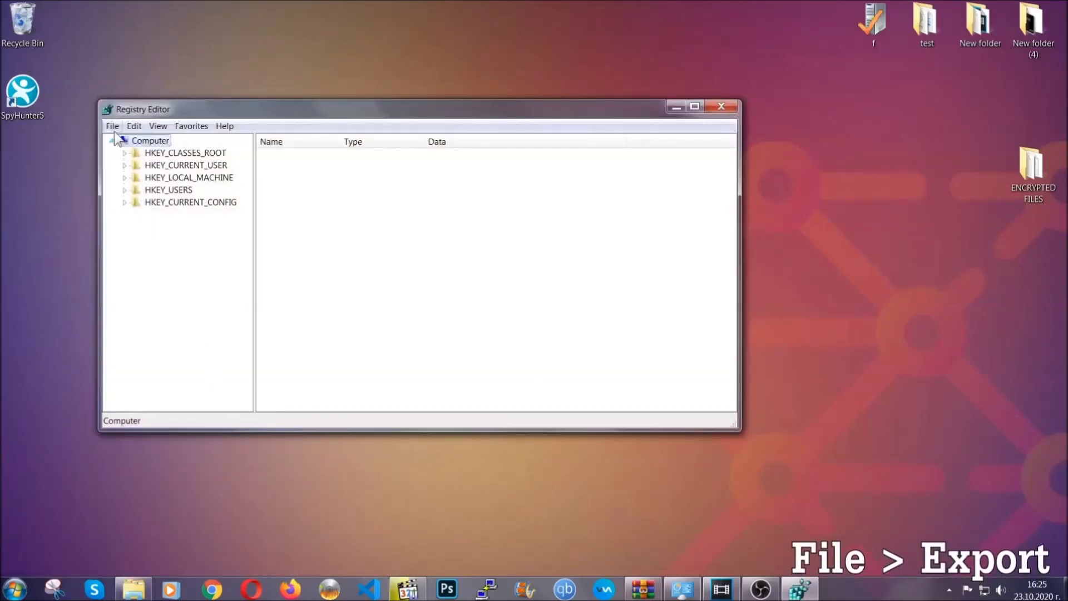
# - Export the entire registry to the desktop as a file named BACKUP
pyautogui.click(113, 127)
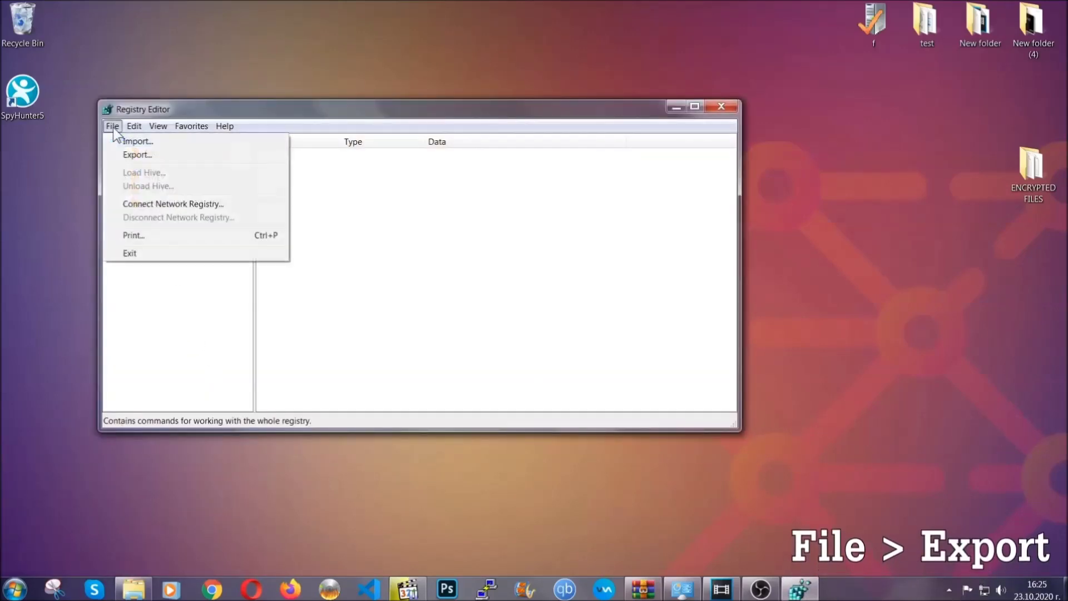
pyautogui.click(139, 154)
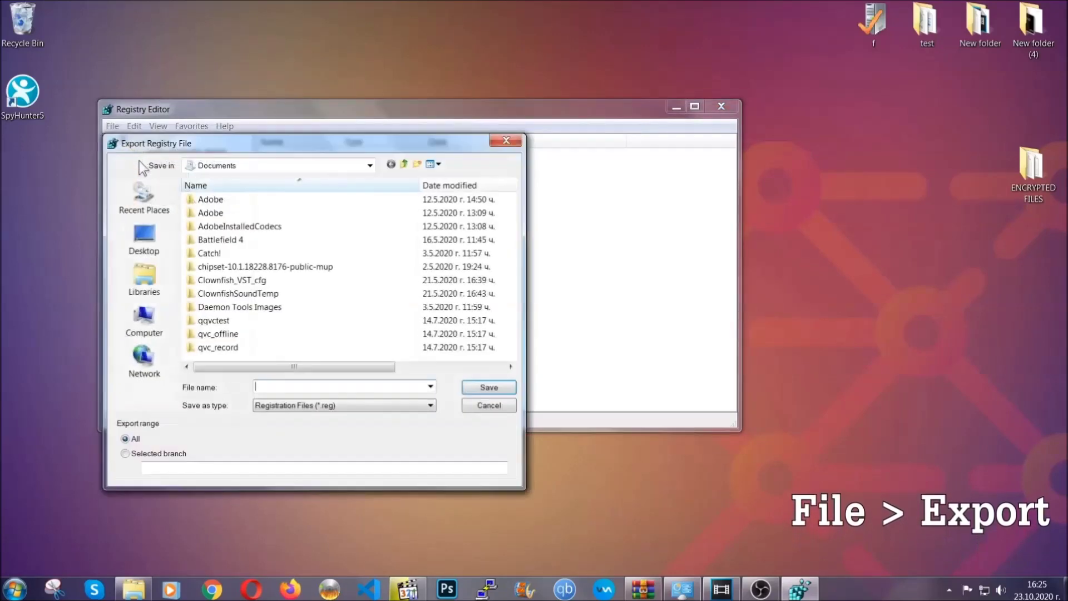
pyautogui.click(144, 240)
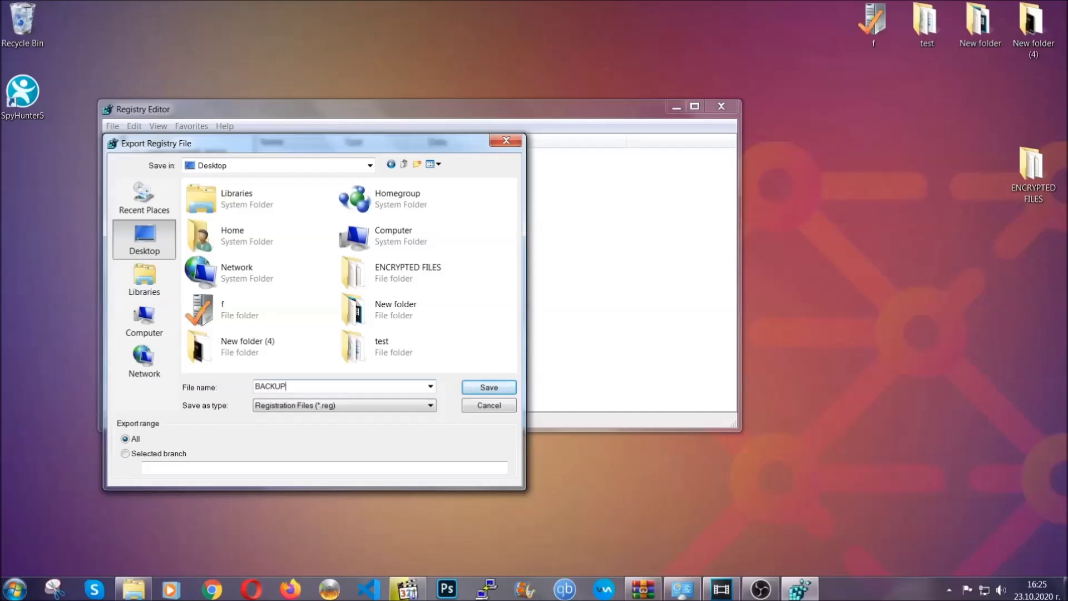
pyautogui.click(484, 391)
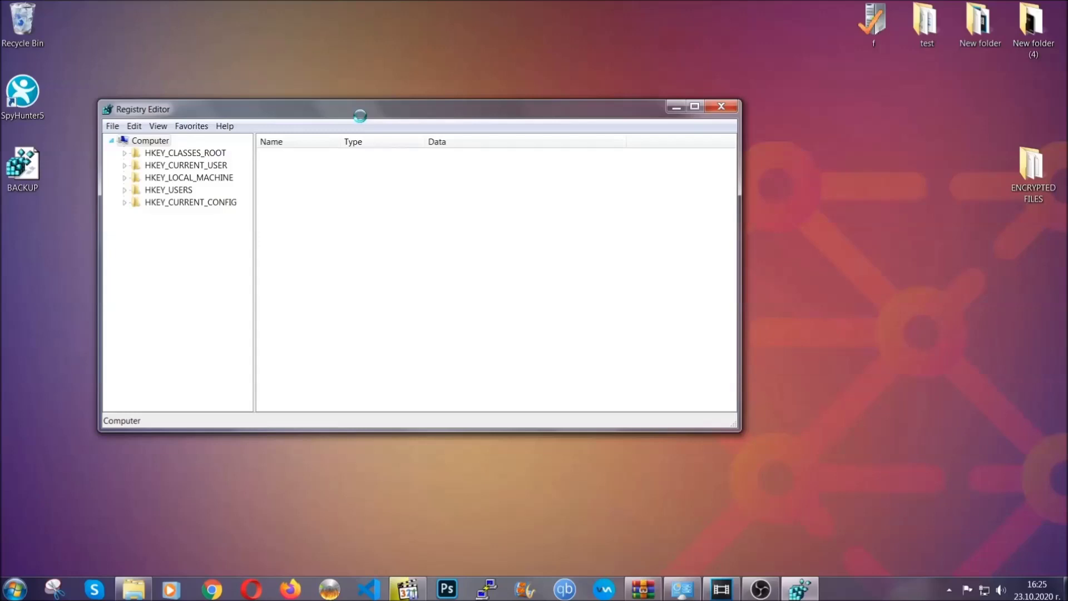
pyautogui.moveTo(360, 117); pyautogui.dragTo(467, 151)
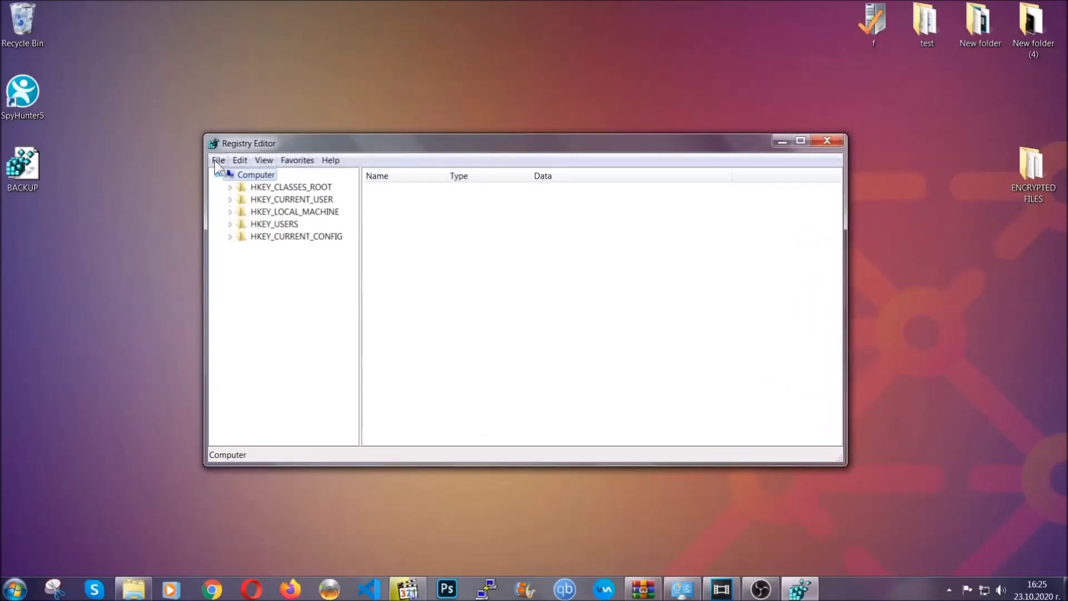
pyautogui.click(217, 161)
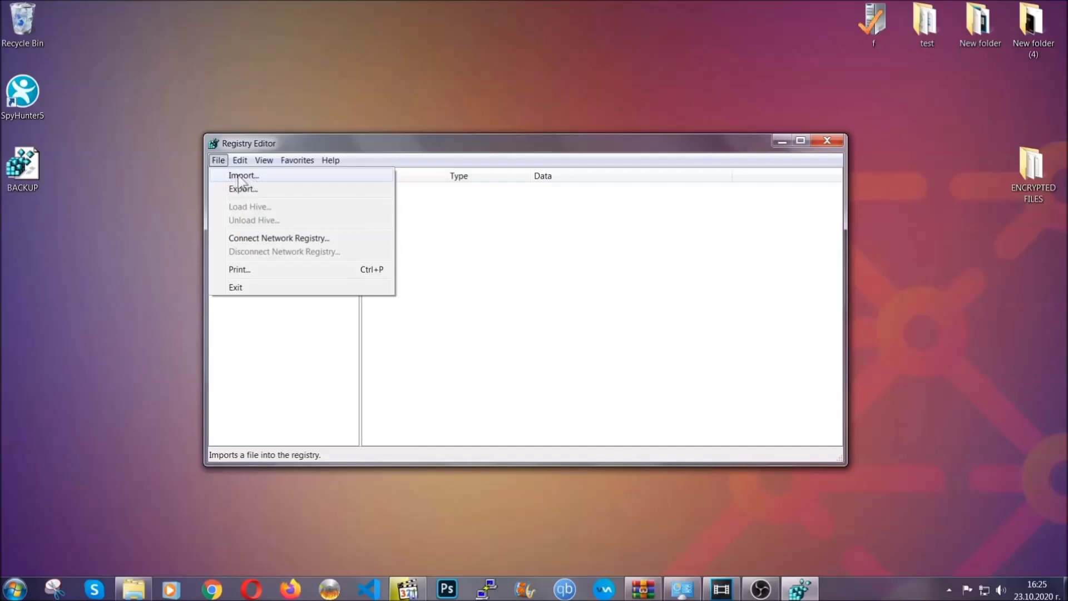
pyautogui.click(219, 161)
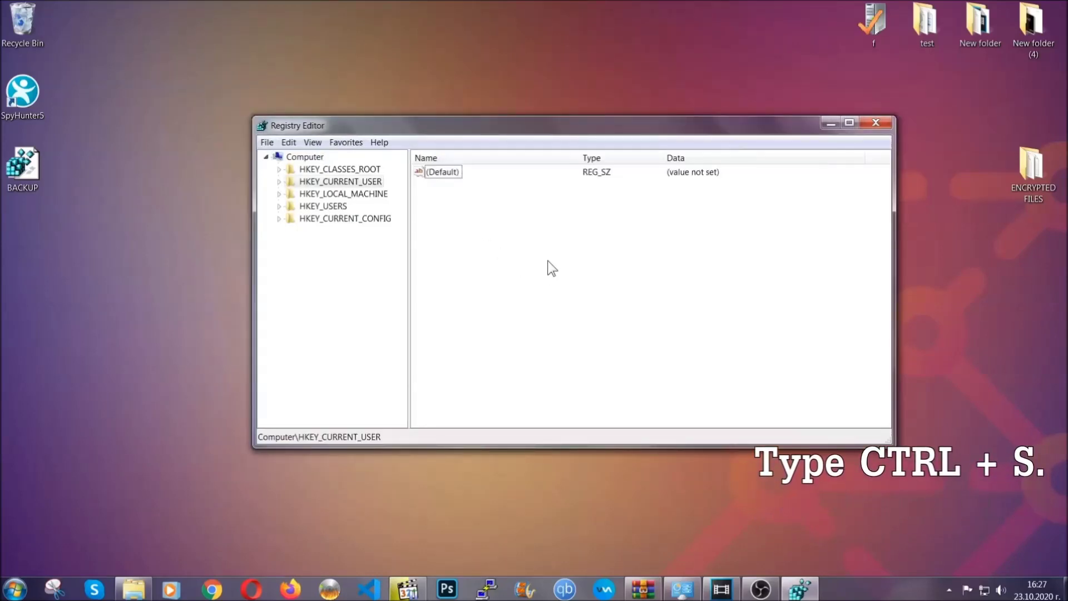
# - Search the registry for RunOnce, then select the neighbouring Run key under CurrentVersion
pyautogui.hotkey('ctrl', 'f')
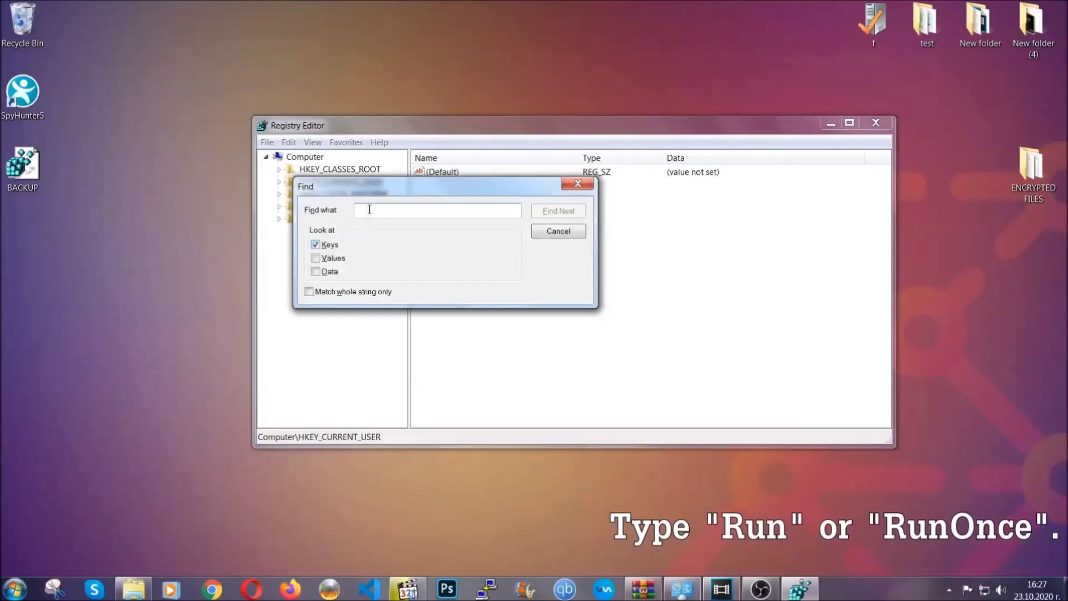
pyautogui.write('RunO')
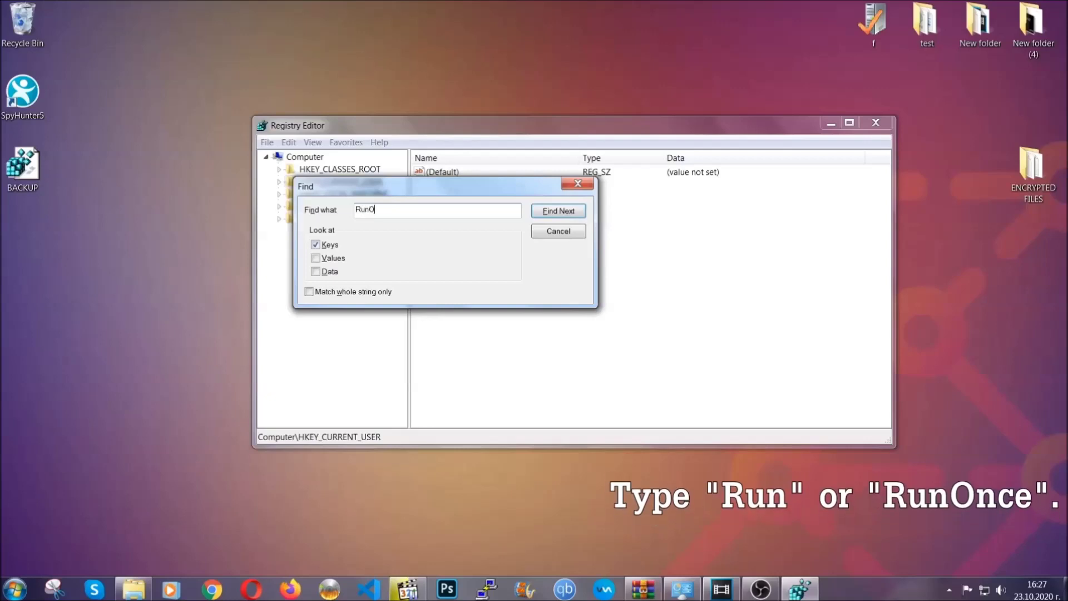
pyautogui.write('nce')
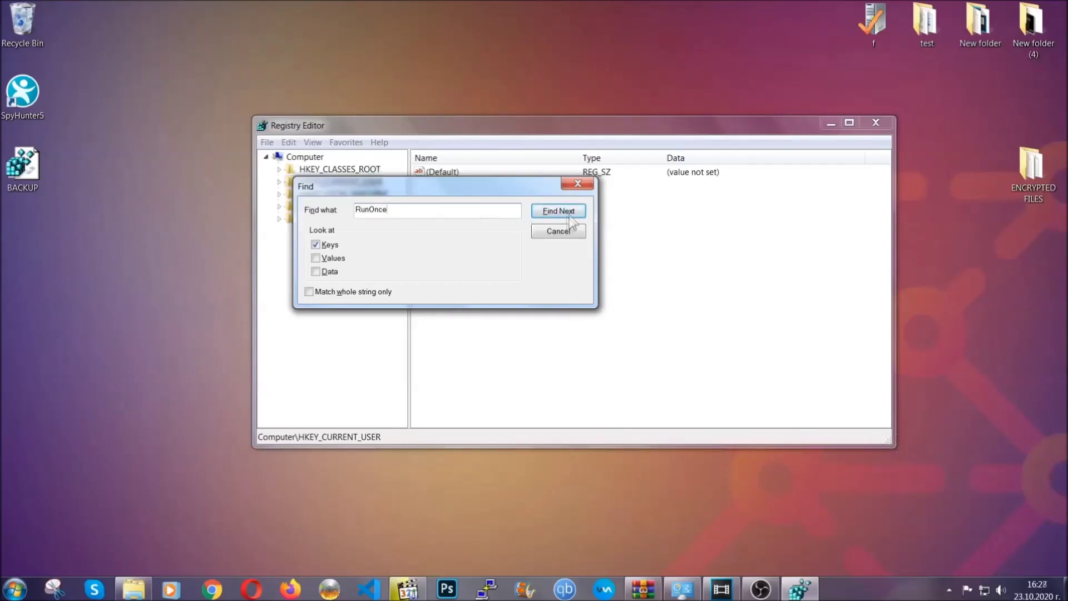
pyautogui.click(573, 214)
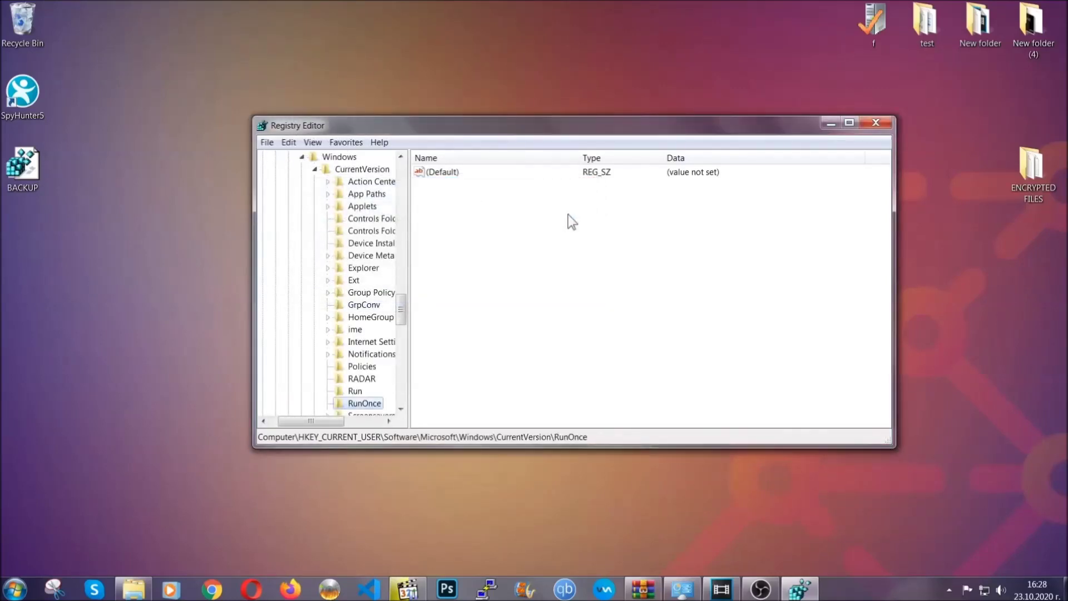
pyautogui.scroll(-2, 405, 313)
pyautogui.scroll(-1, 402, 318)
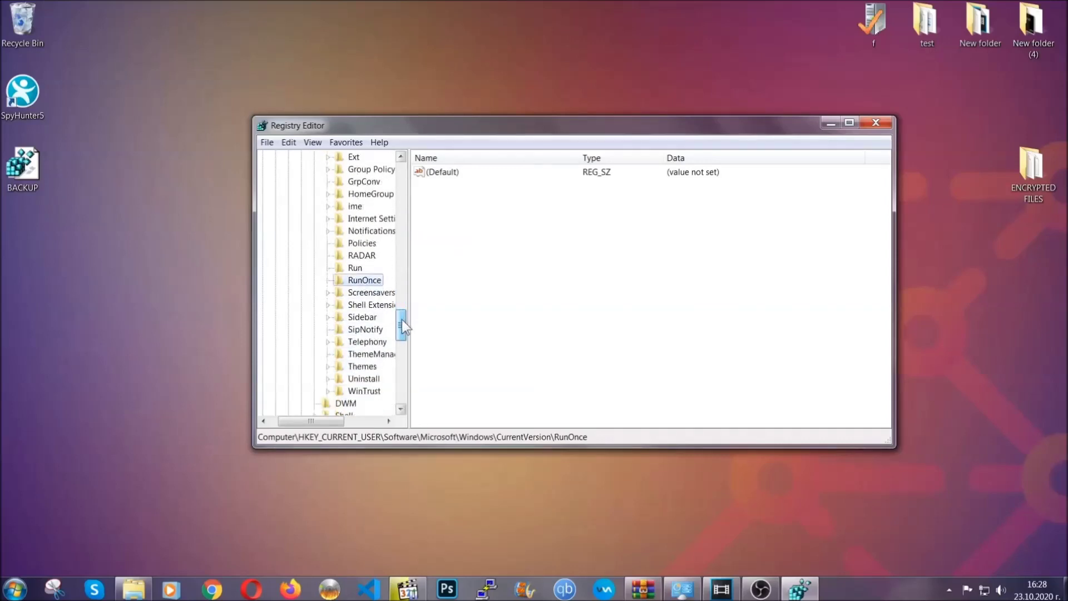
pyautogui.click(355, 268)
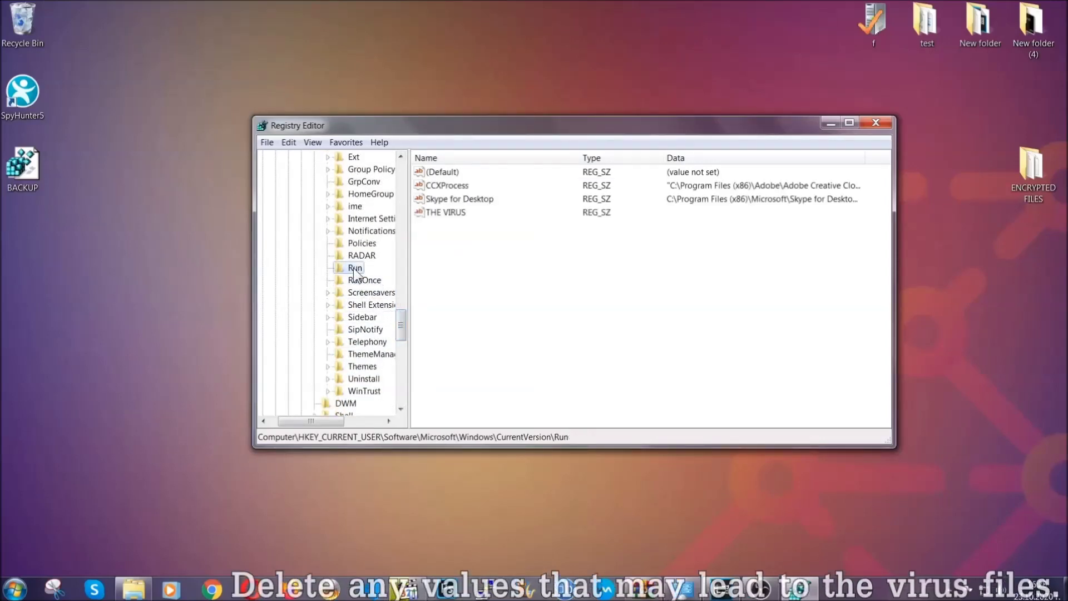
# - Delete the THE VIRUS value from the Run key and confirm the deletion
pyautogui.click(440, 213)
pyautogui.rightClick(439, 214)
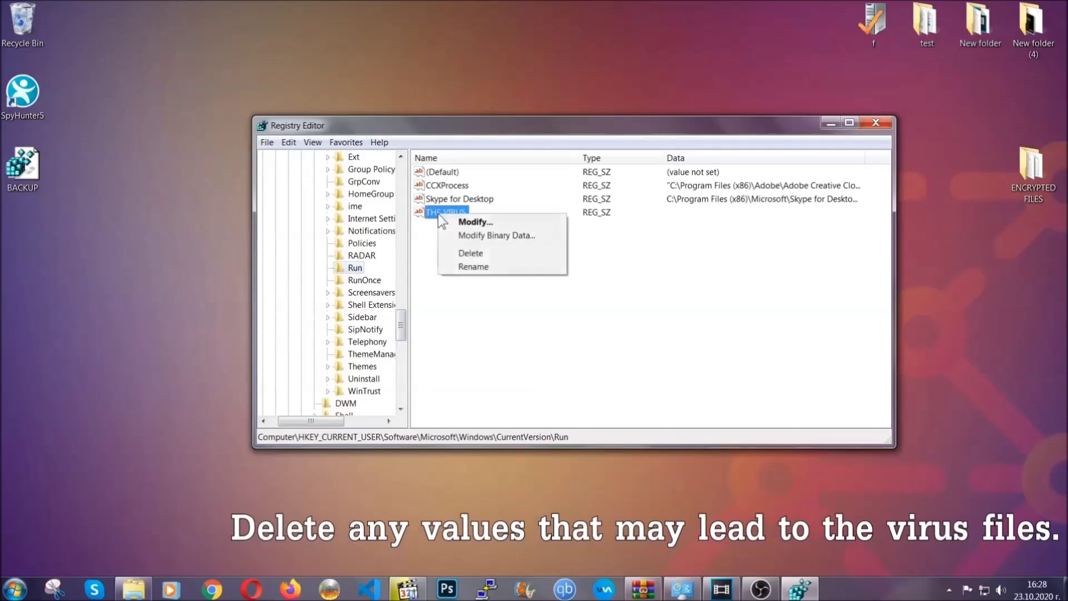
pyautogui.click(462, 254)
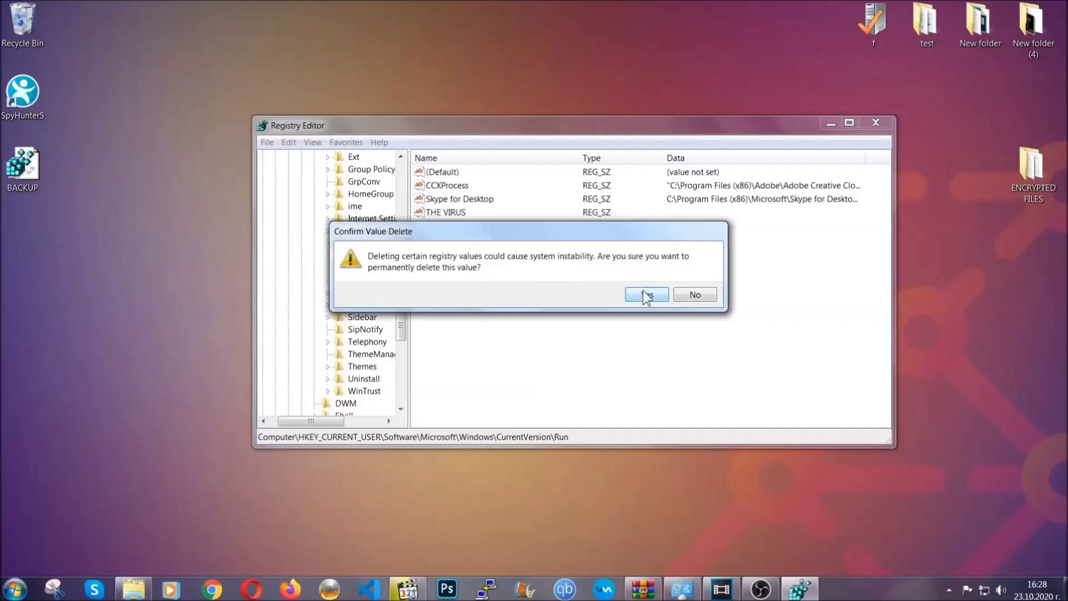
pyautogui.click(647, 296)
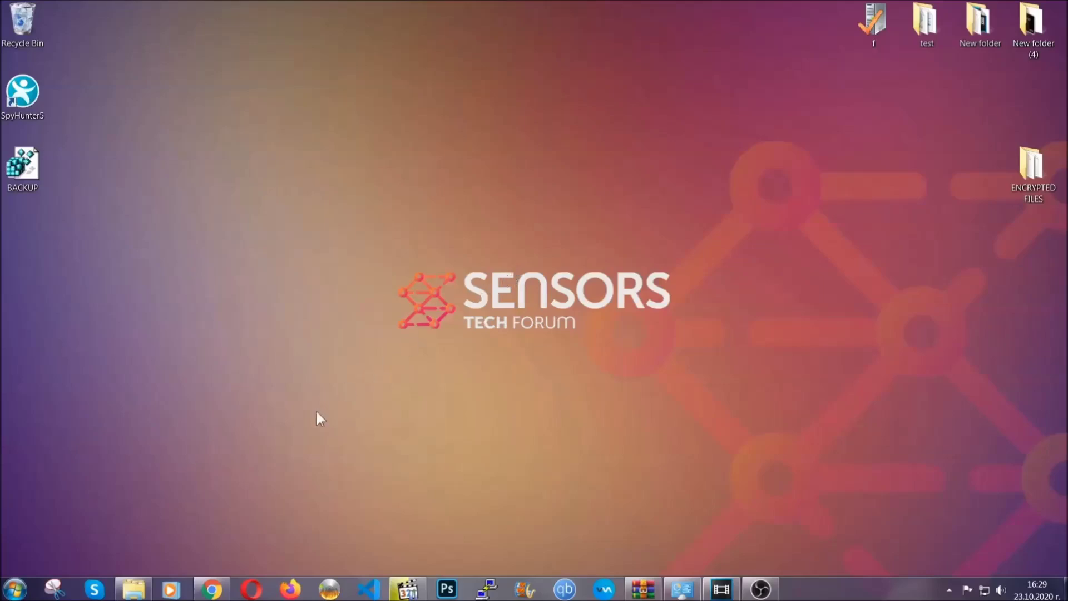
# - Return to the recovery article in Chrome, select its URL, and expand Method 2 (Windows Backup)
pyautogui.click(213, 589)
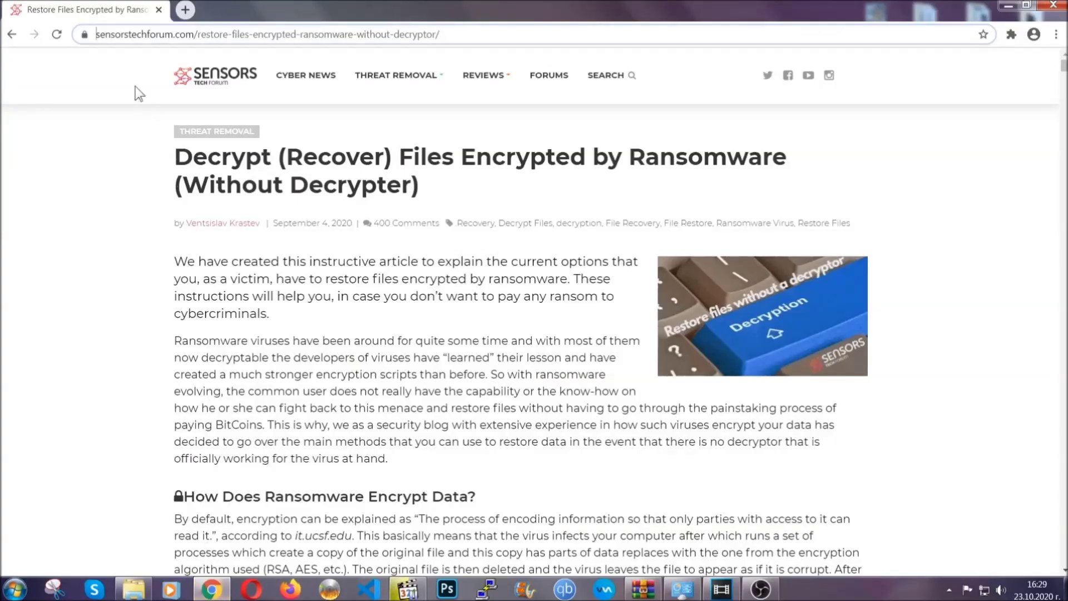
pyautogui.moveTo(97, 35); pyautogui.dragTo(482, 40)
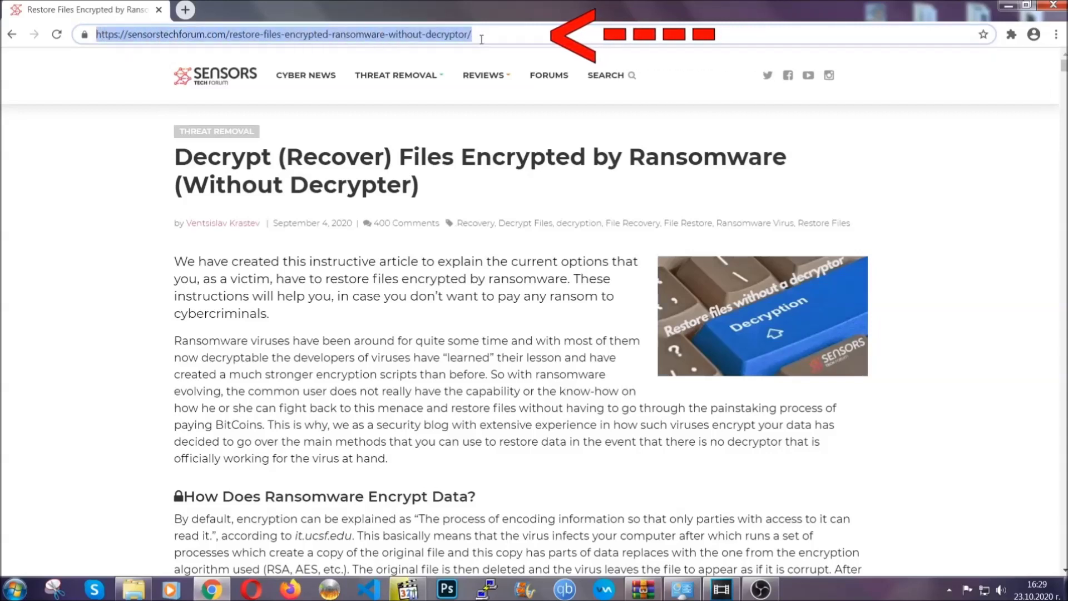
pyautogui.moveTo(484, 75)
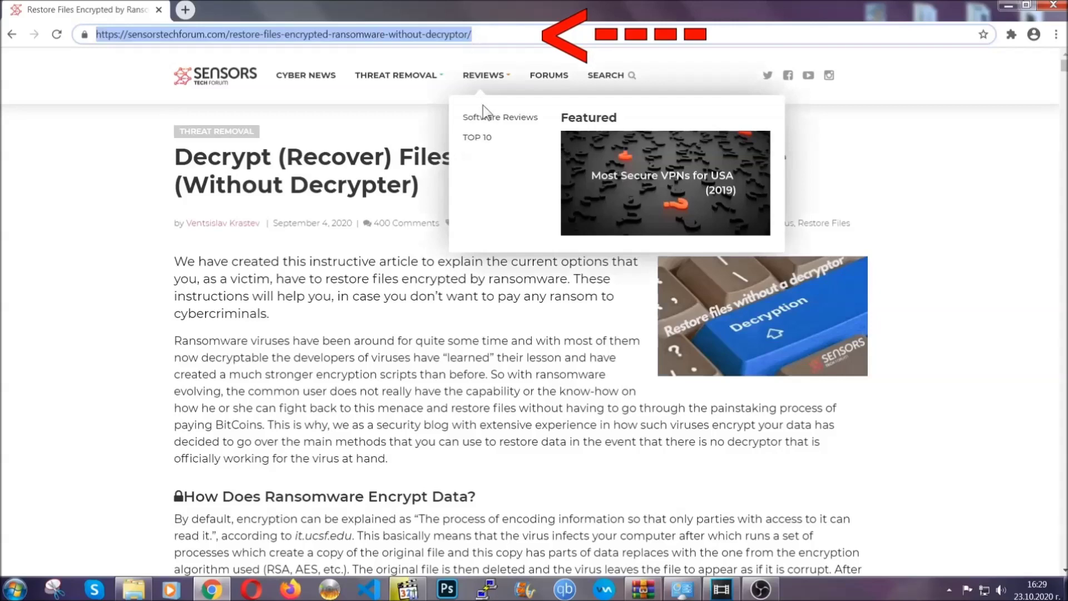
pyautogui.scroll(-3, 549, 303)
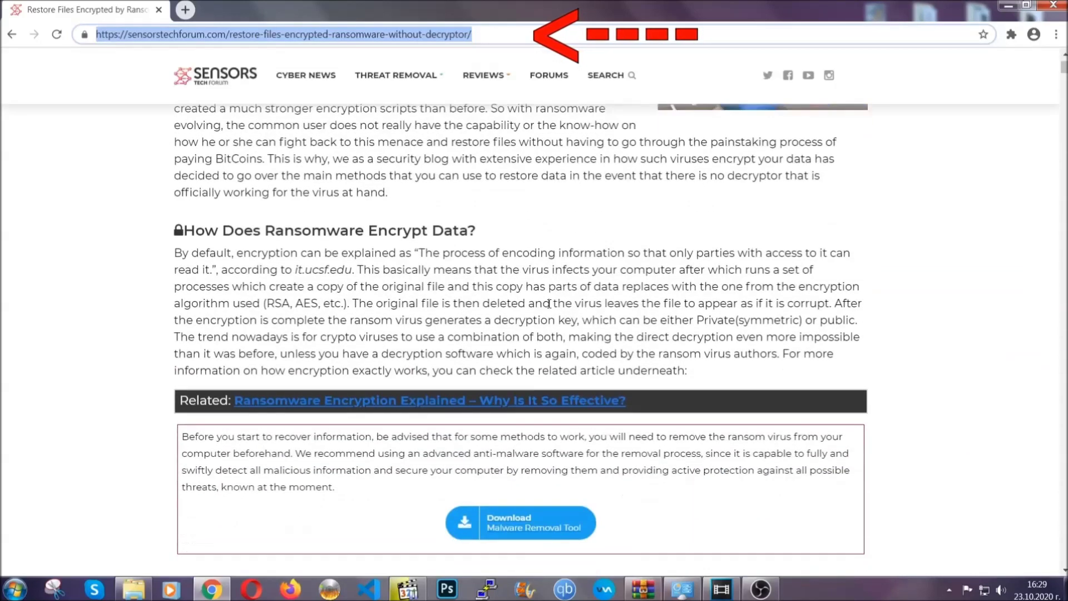
pyautogui.scroll(-2, 549, 303)
pyautogui.scroll(-1, 549, 304)
pyautogui.scroll(-1, 550, 303)
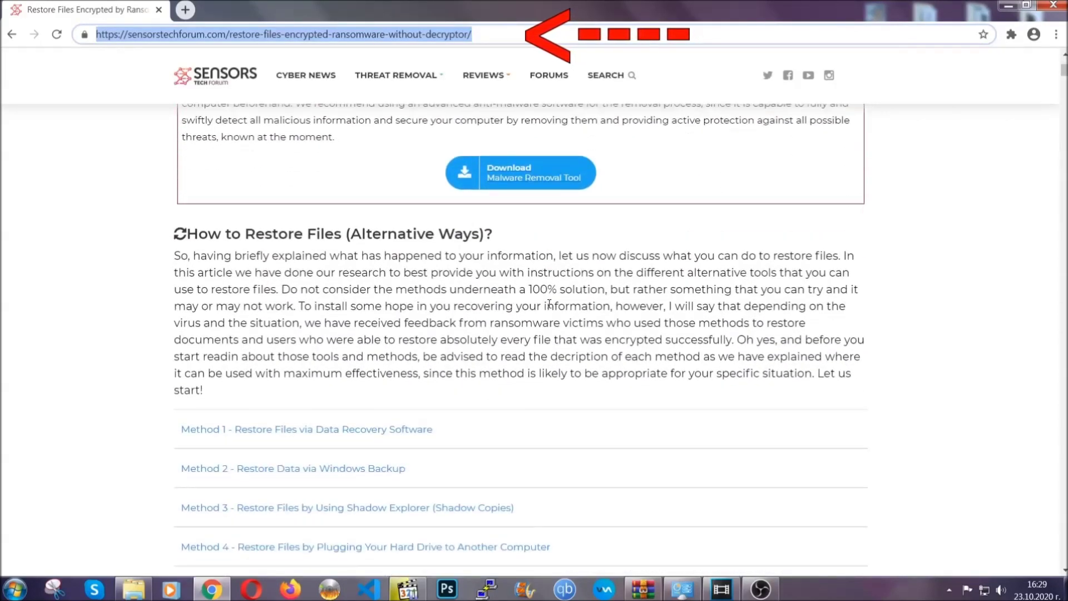
pyautogui.scroll(-1, 550, 306)
pyautogui.scroll(-2, 549, 305)
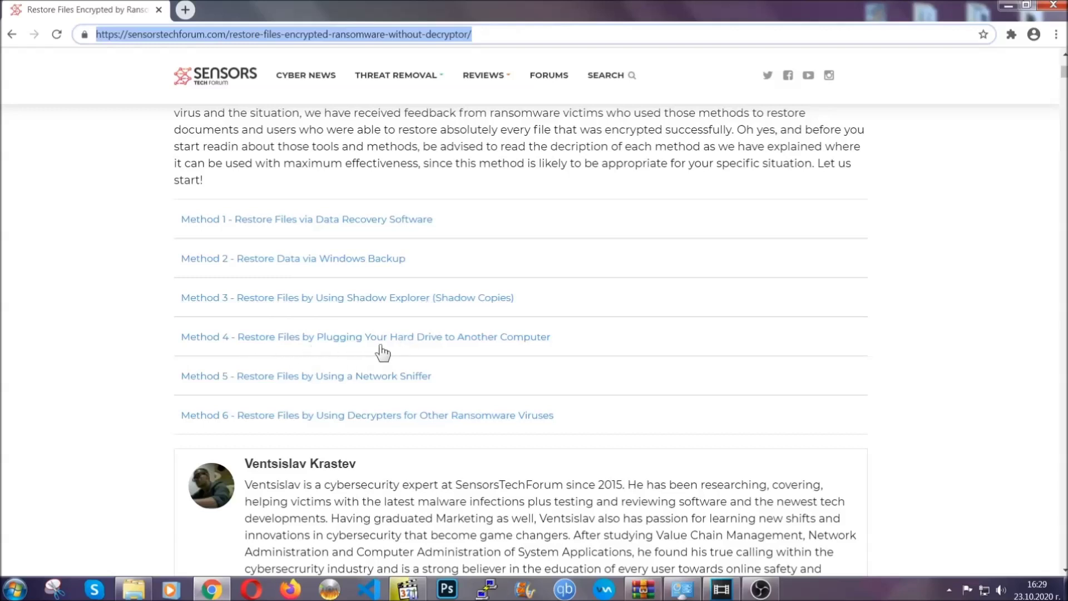
pyautogui.click(332, 258)
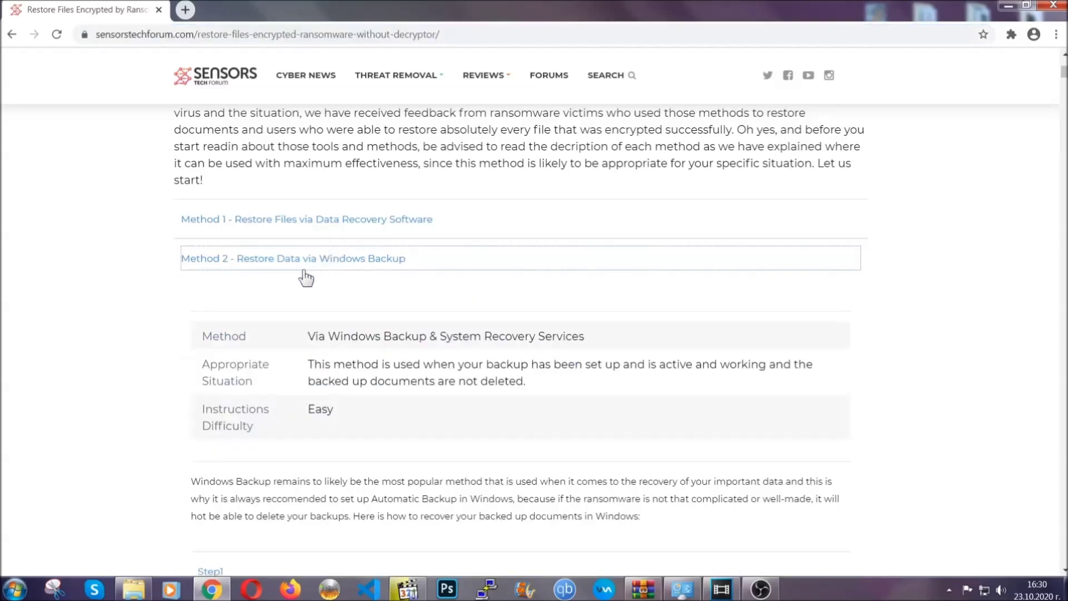
# - Expand Steps 1–3 of the Windows Backup method, then minimize Chrome to the desktop
pyautogui.moveTo(308, 334); pyautogui.dragTo(376, 416)
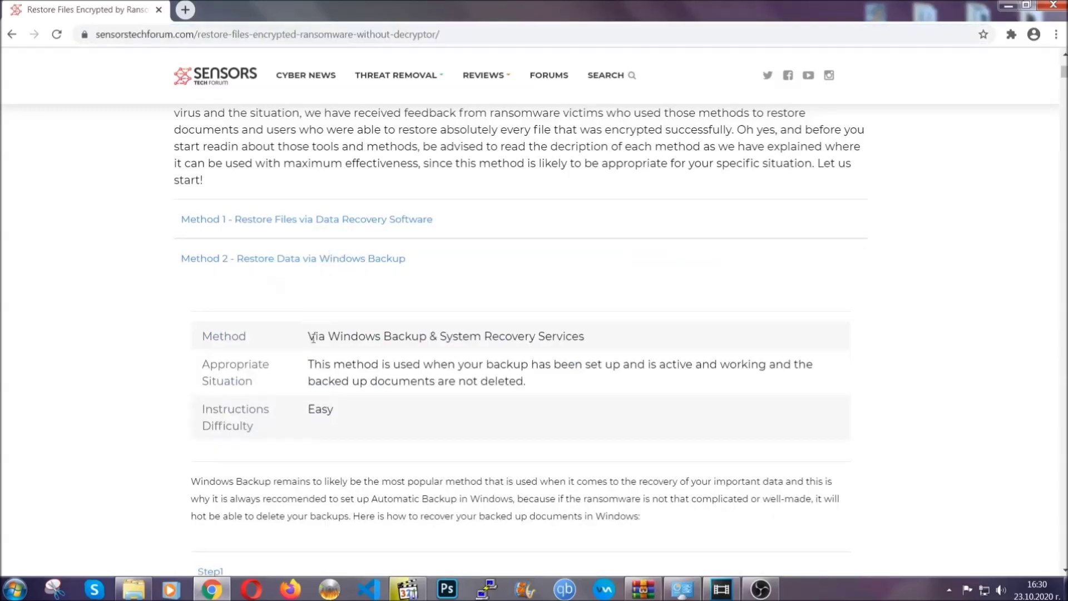
pyautogui.click(379, 418)
pyautogui.scroll(-3, 382, 415)
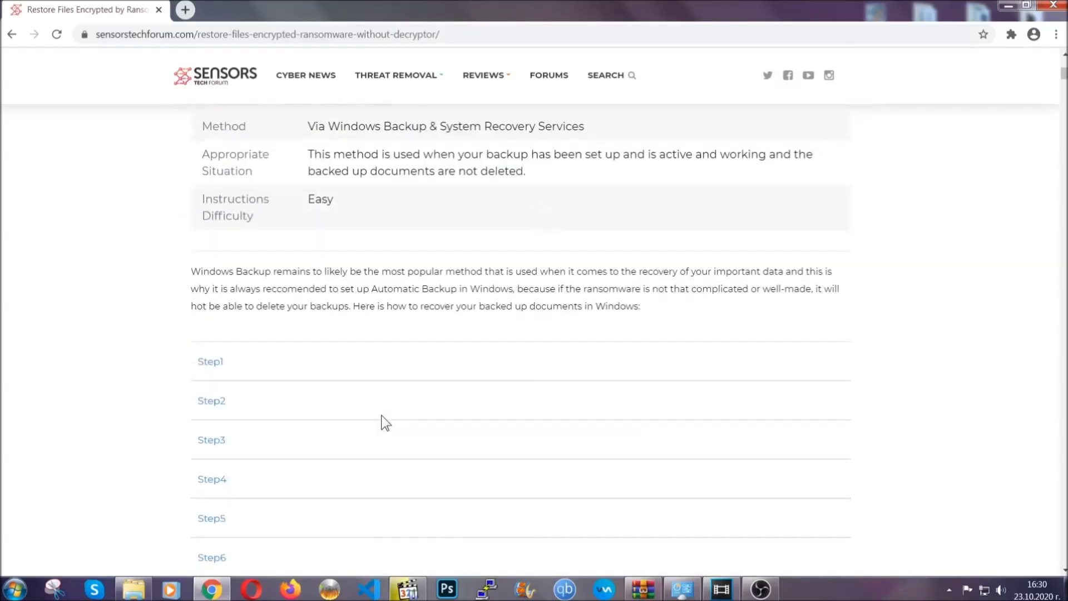
pyautogui.scroll(-1, 381, 415)
pyautogui.click(220, 291)
pyautogui.press('super+r')
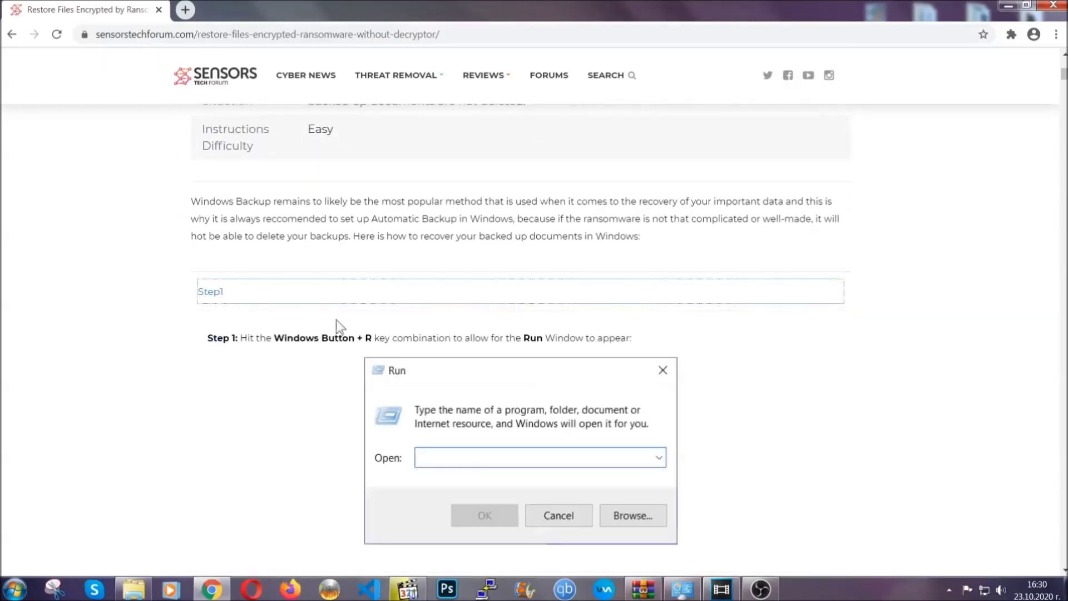
pyautogui.scroll(-3, 500, 346)
pyautogui.click(251, 351)
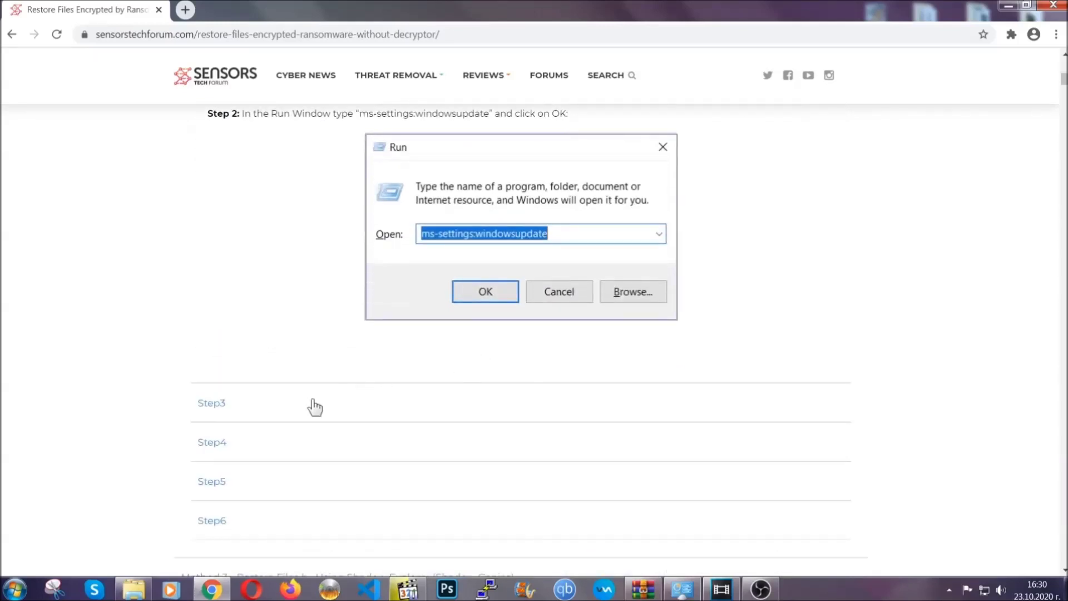
pyautogui.click(316, 404)
pyautogui.scroll(-3, 472, 380)
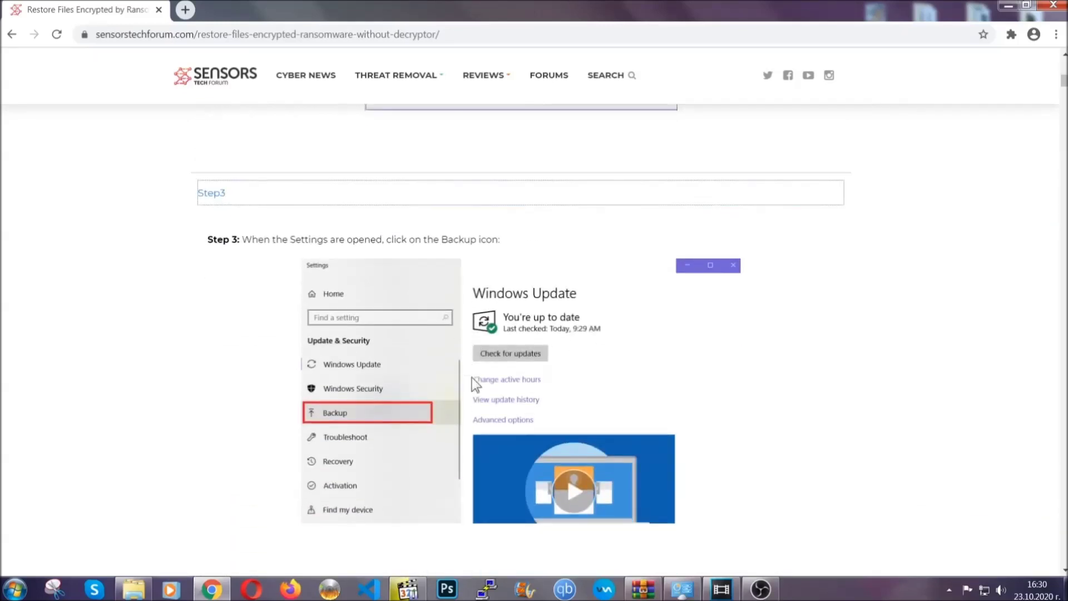
pyautogui.scroll(-2, 470, 384)
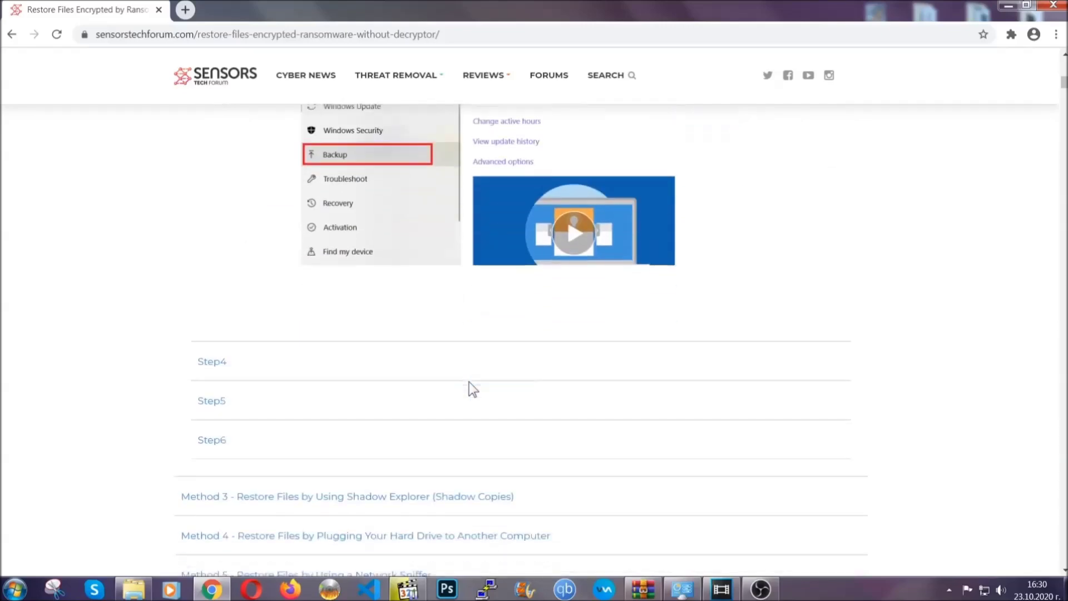
pyautogui.scroll(-1, 469, 389)
pyautogui.scroll(-2, 469, 389)
pyautogui.scroll(-2, 469, 389)
pyautogui.scroll(-1, 469, 389)
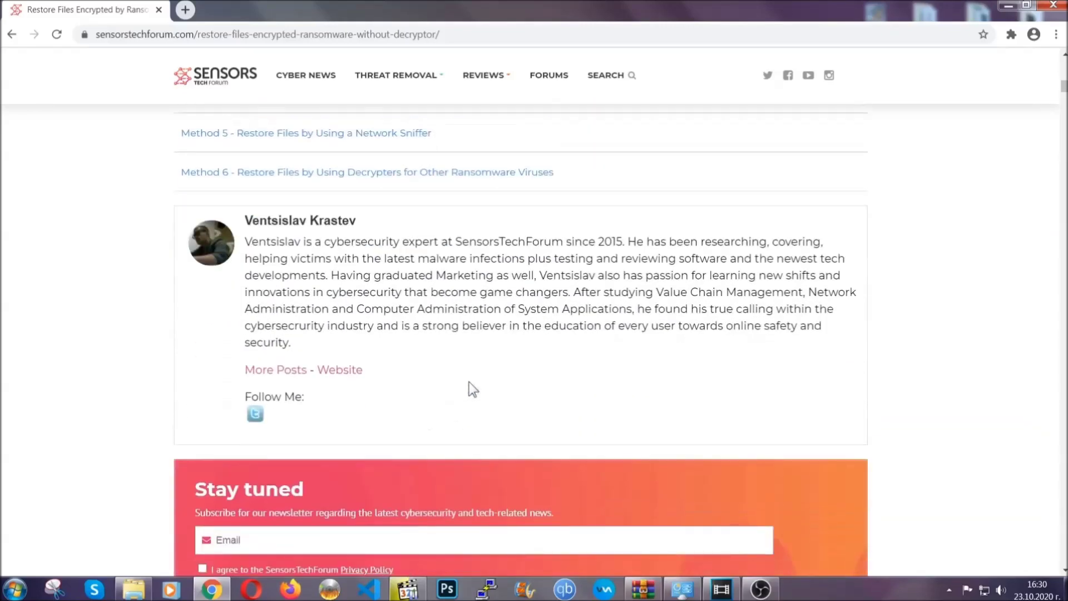
pyautogui.scroll(3, 469, 386)
pyautogui.scroll(5, 470, 389)
pyautogui.scroll(5, 467, 395)
pyautogui.scroll(5, 466, 398)
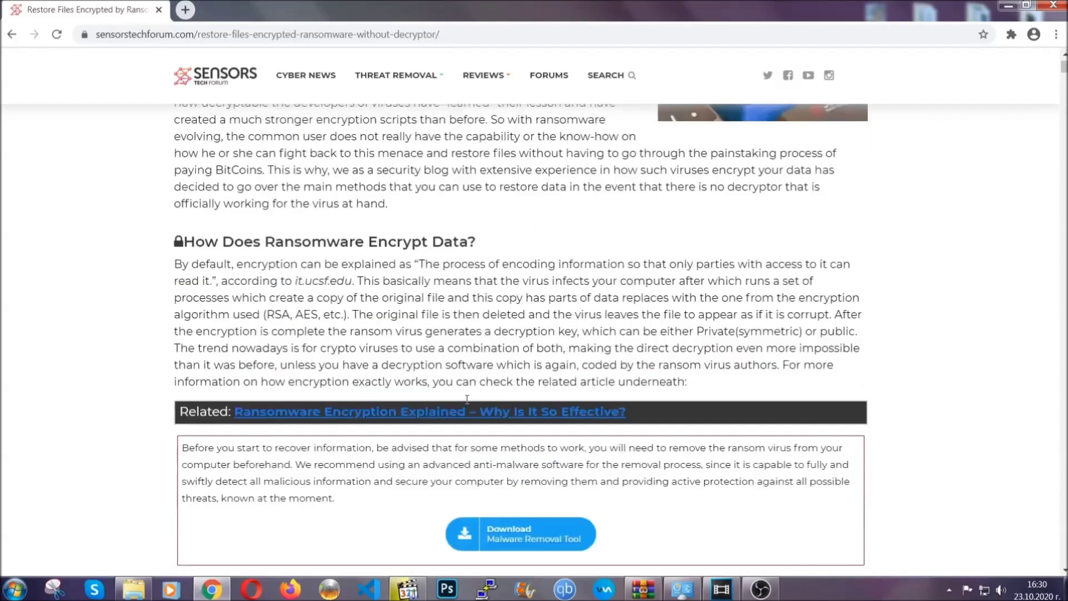
pyautogui.scroll(3, 467, 399)
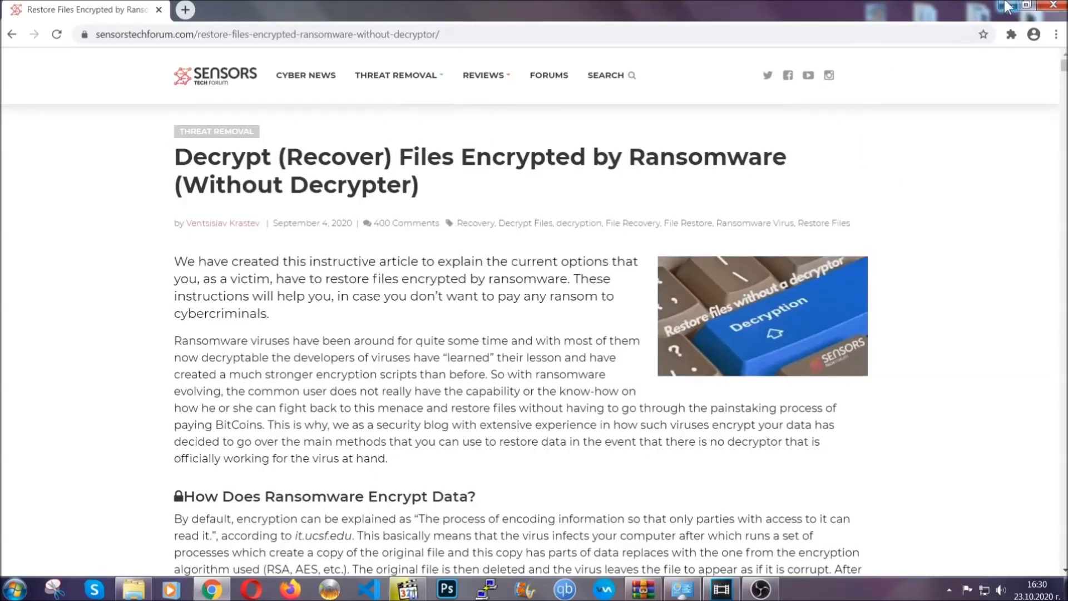
pyautogui.click(1007, 7)
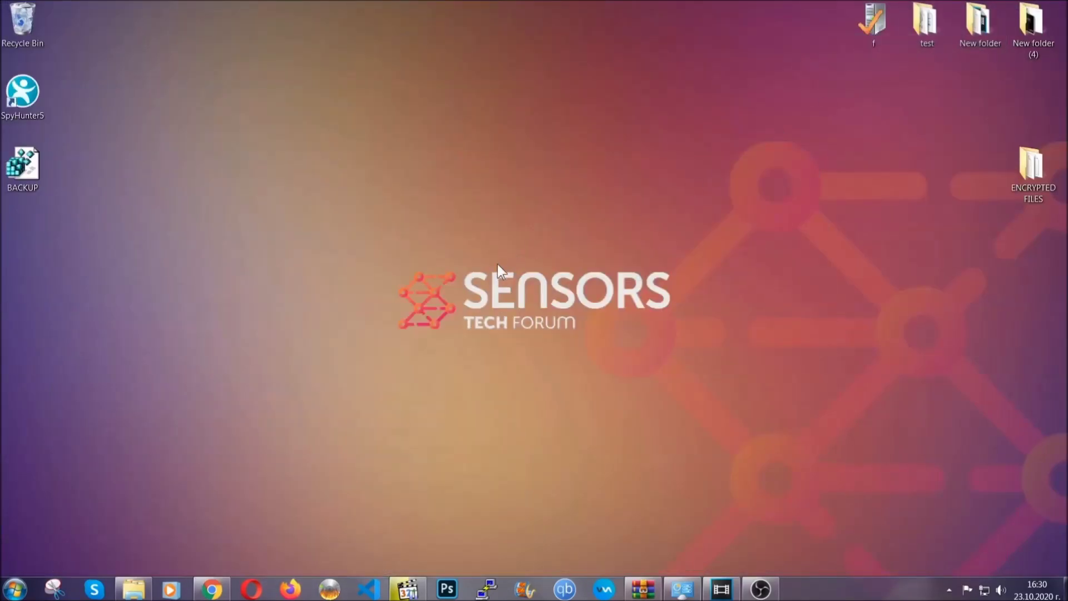